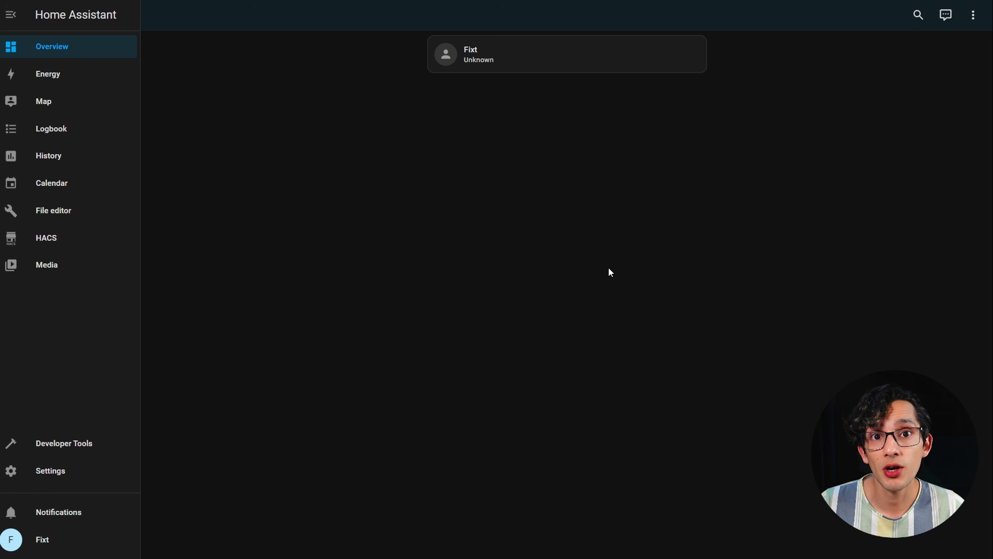
Find the Office 365 Integration in the HACS integrations by searching for "office" and download version v4.3.3
left_click(72, 237)
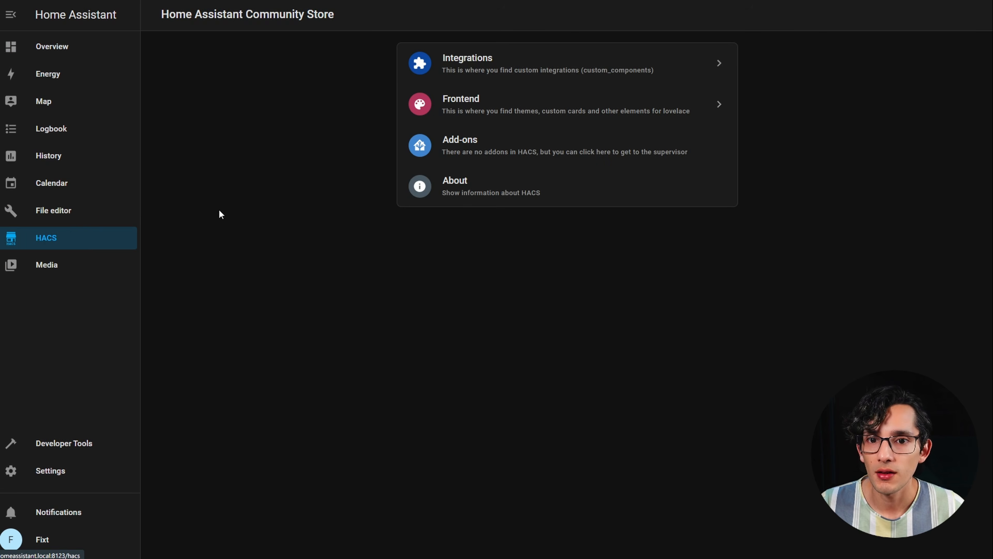
left_click(461, 67)
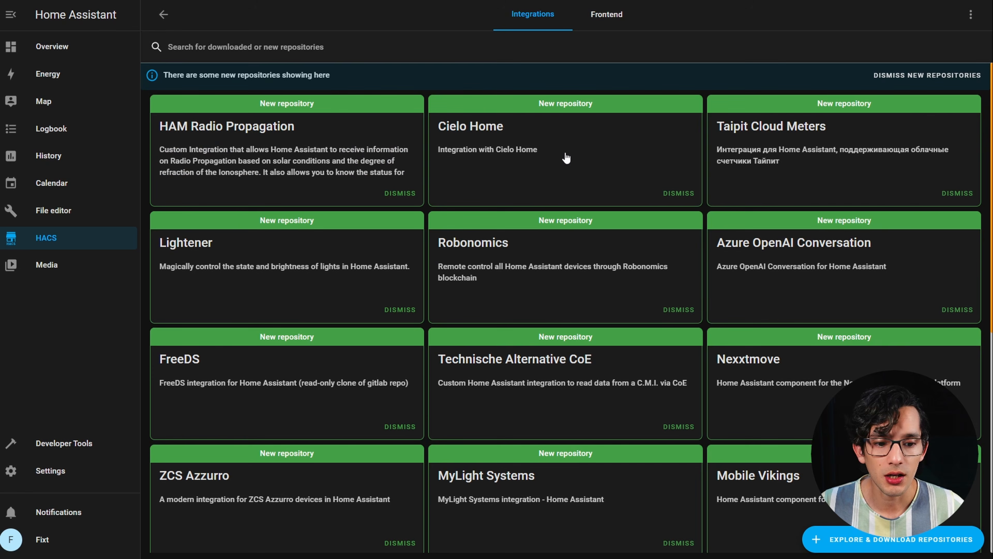
left_click(852, 536)
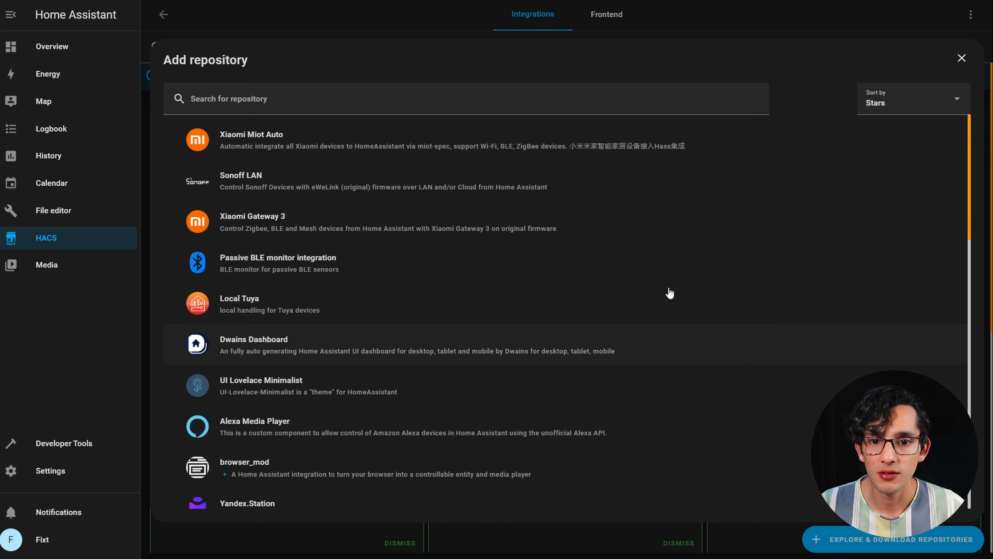
left_click(446, 101)
type("office")
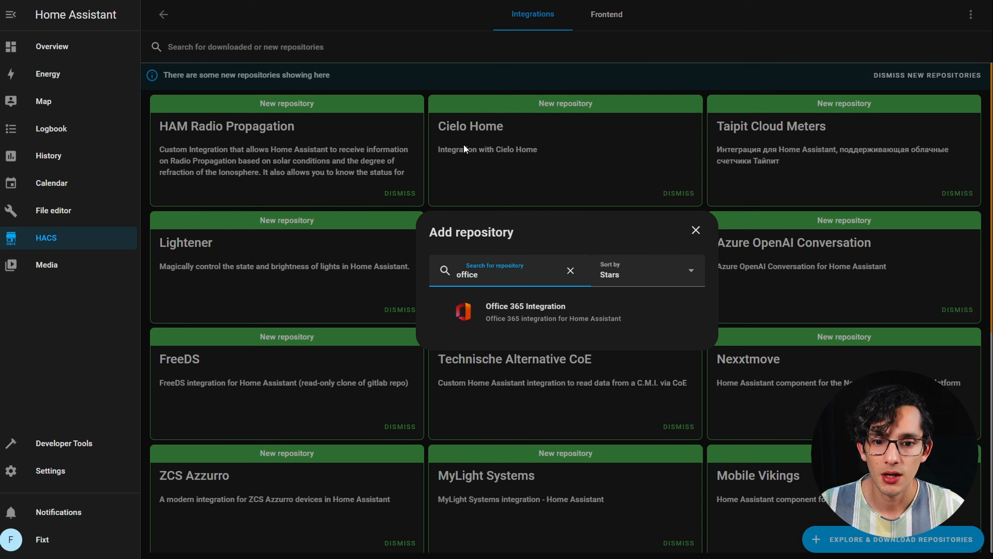
left_click(598, 317)
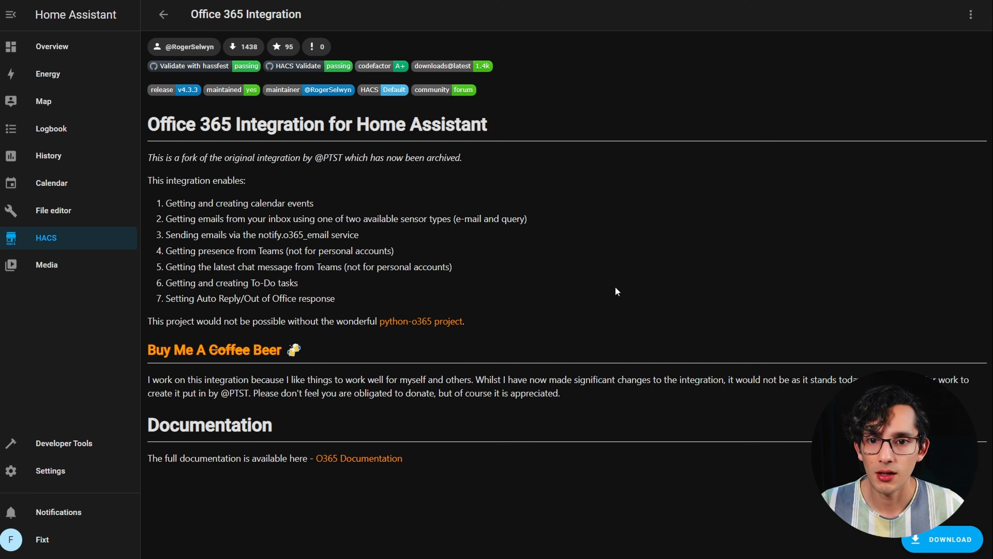
left_click(919, 539)
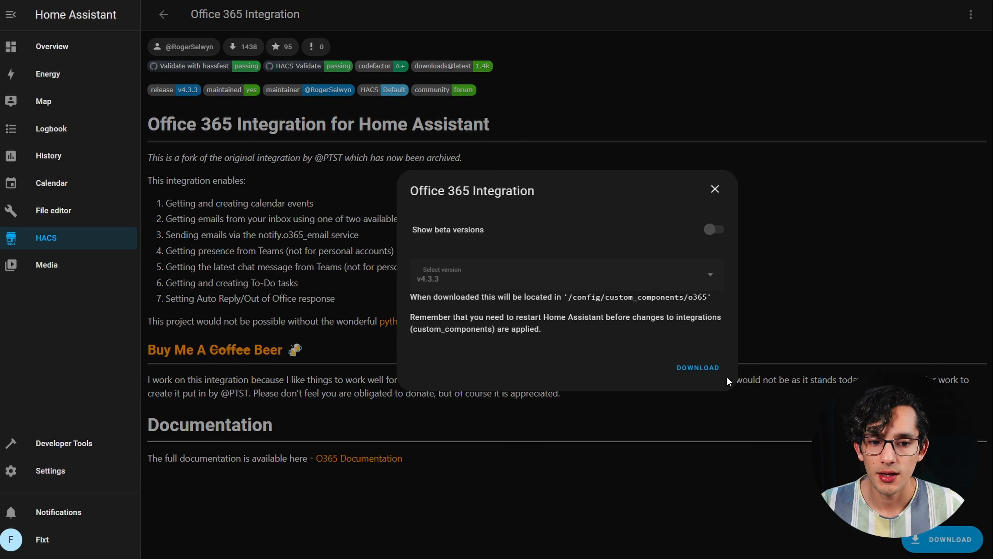
left_click(702, 370)
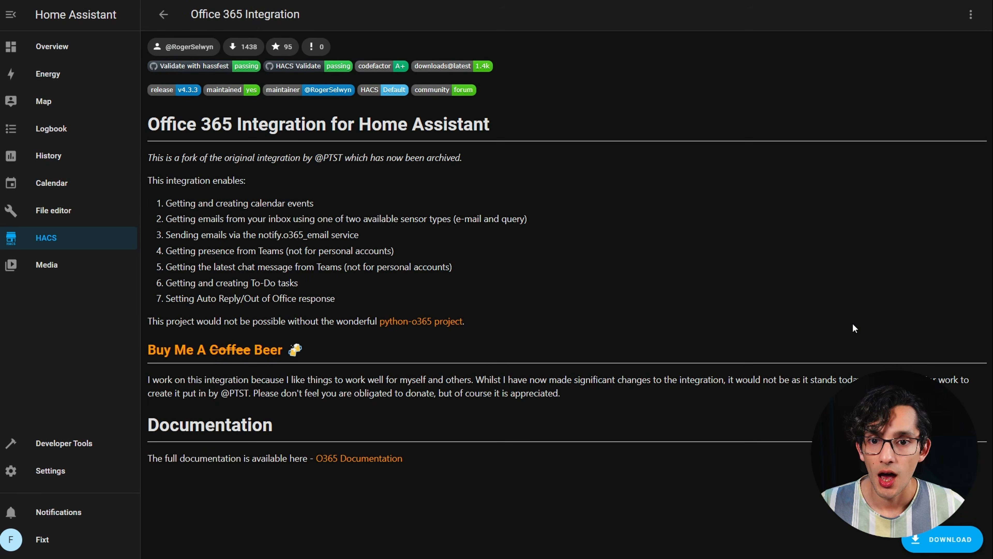
Return to the HACS main page and restart Home Assistant from its pending restart notice
left_click(163, 16)
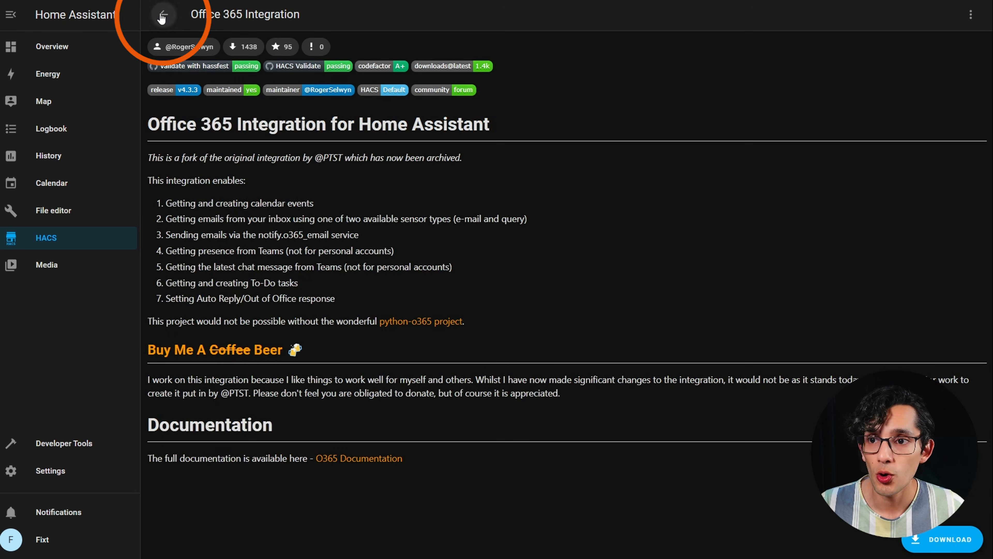
left_click(164, 17)
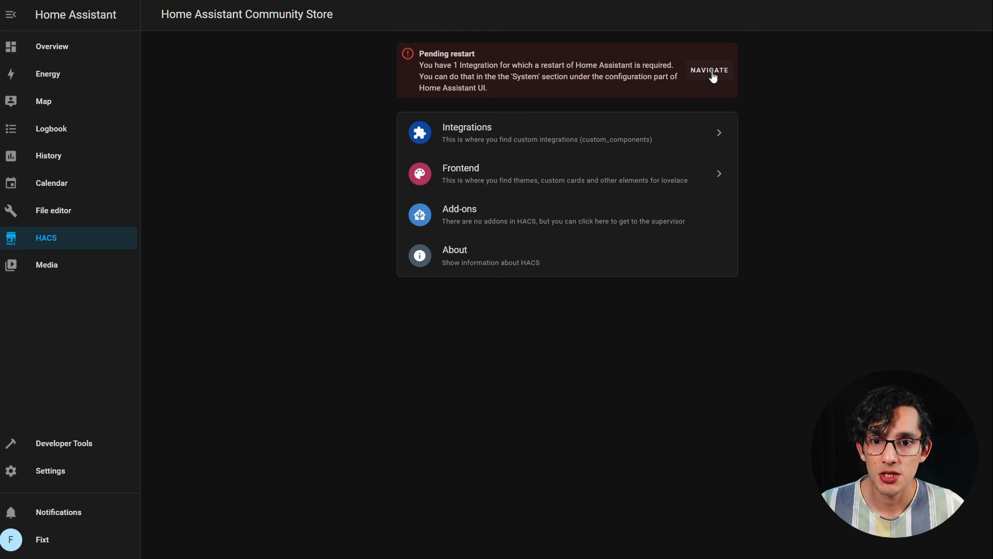
left_click(712, 74)
left_click(825, 205)
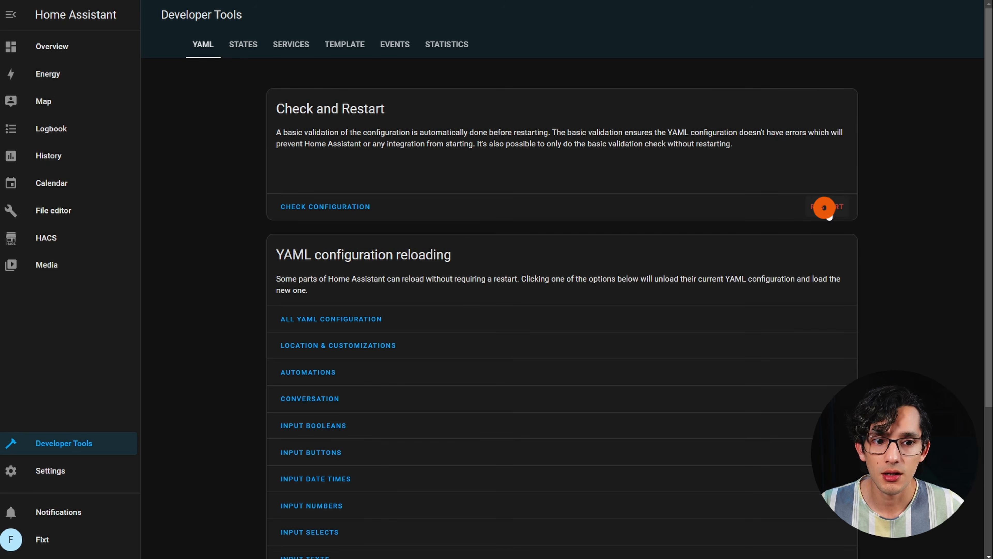
left_click(435, 304)
left_click(587, 322)
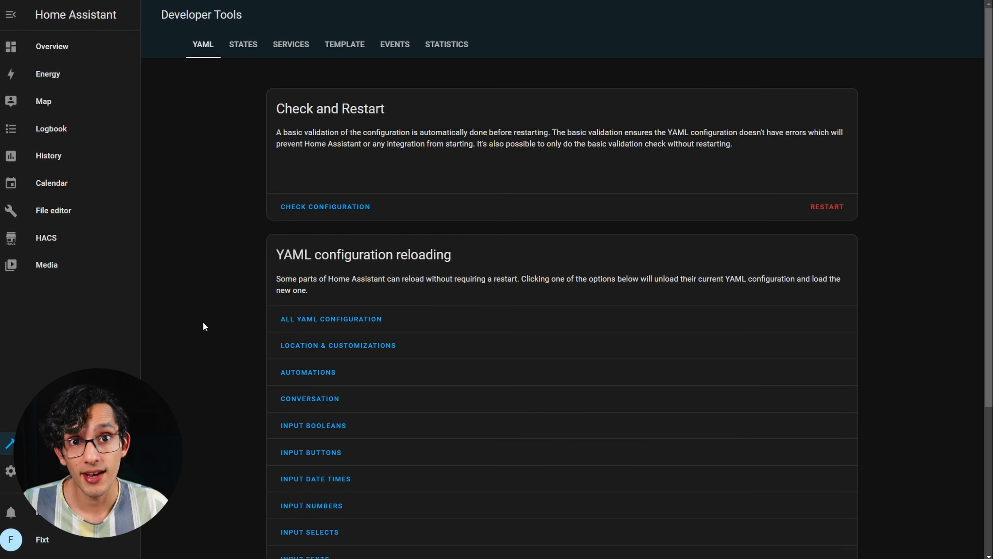
Open the Azure Portal app registrations page linked in the Prerequisites of the O365 Home Assistant documentation
left_click(51, 211)
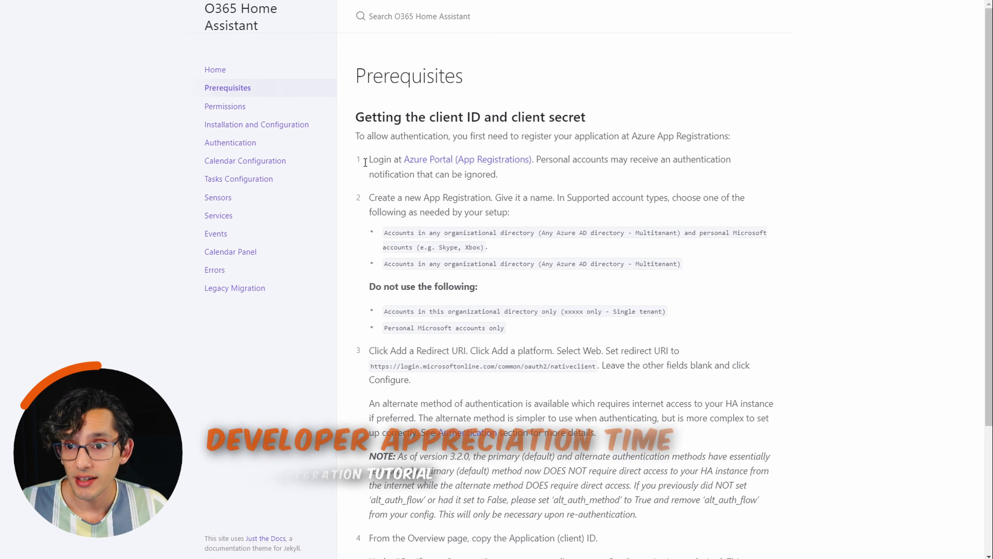
left_click(236, 105)
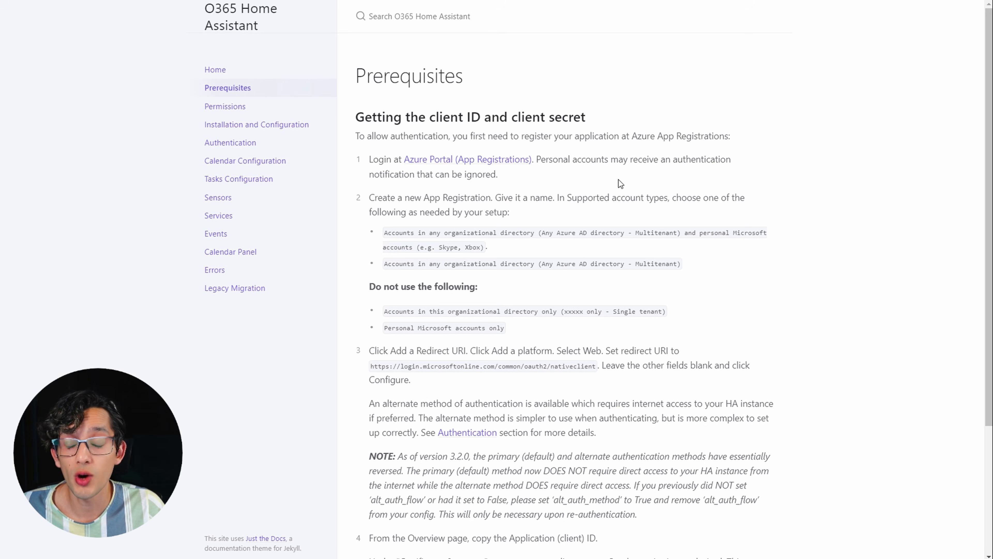
left_click(504, 163)
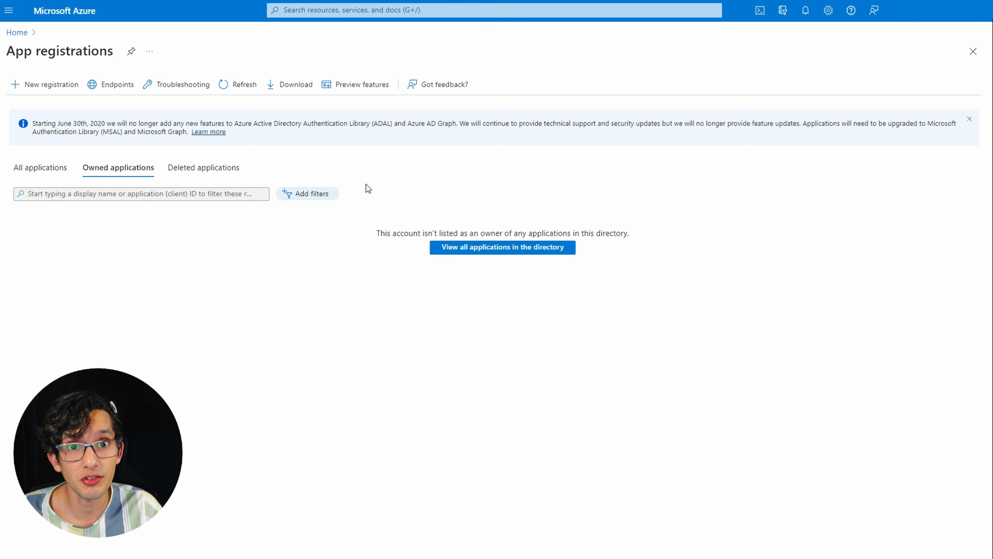
left_click(49, 84)
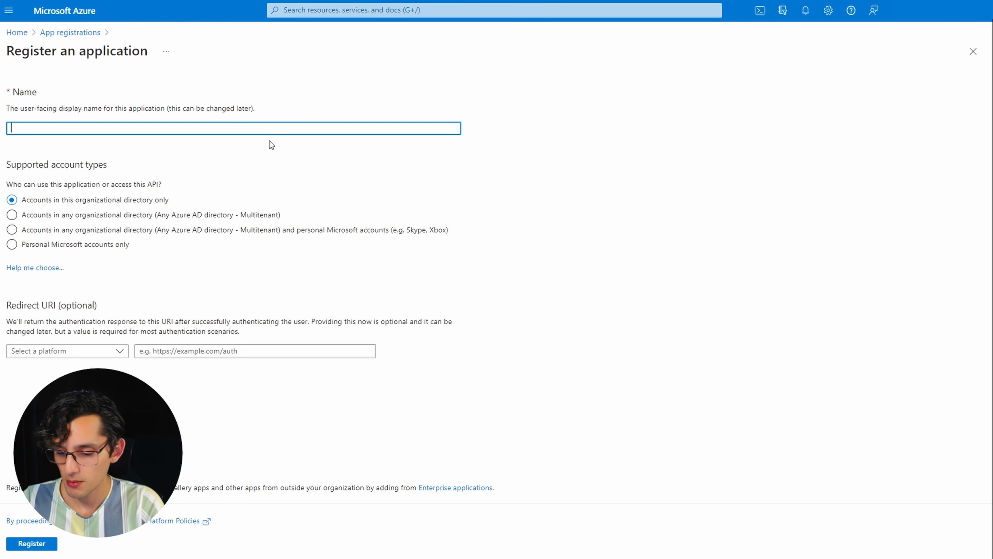
type("HASS")
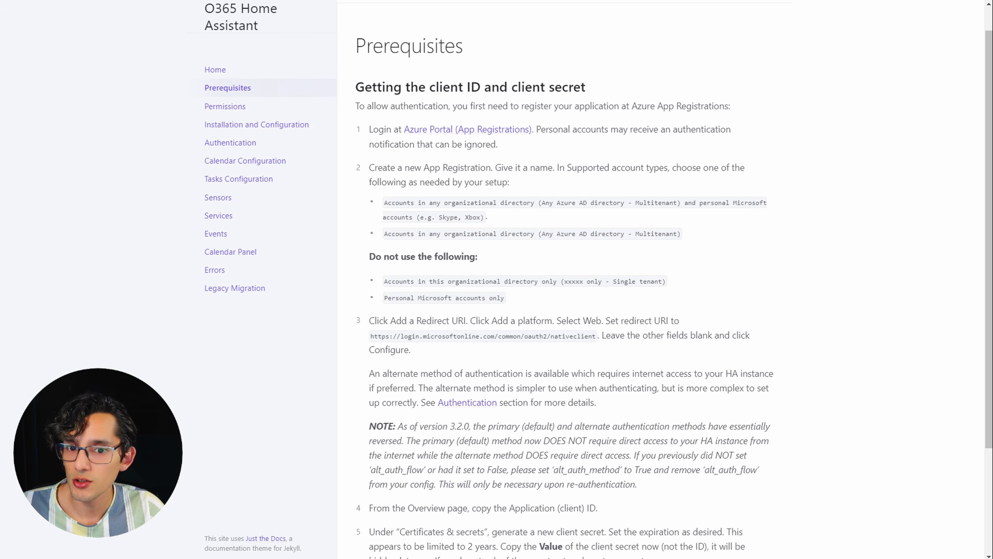
left_click_drag(597, 335, 371, 335)
key("ctrl+c")
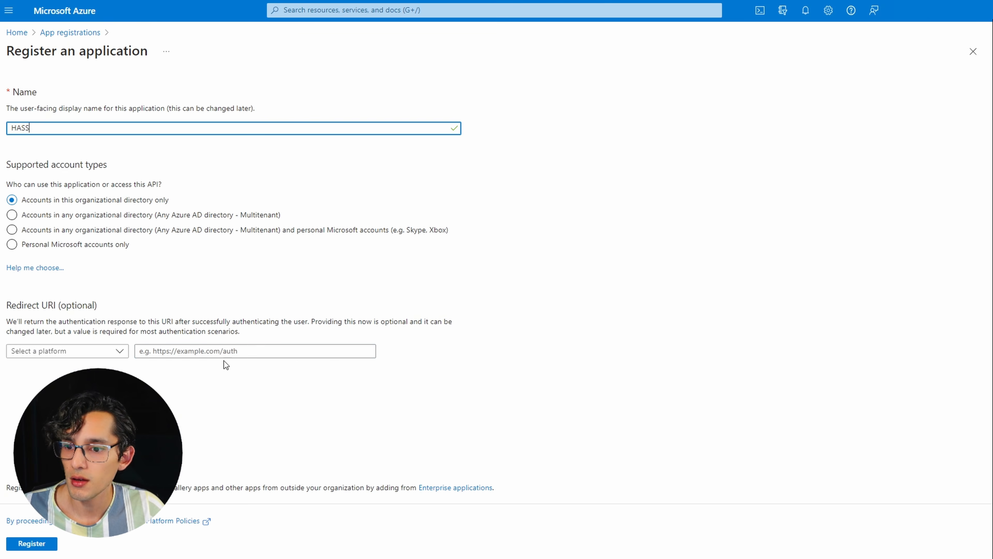
left_click(231, 350)
key("ctrl+v")
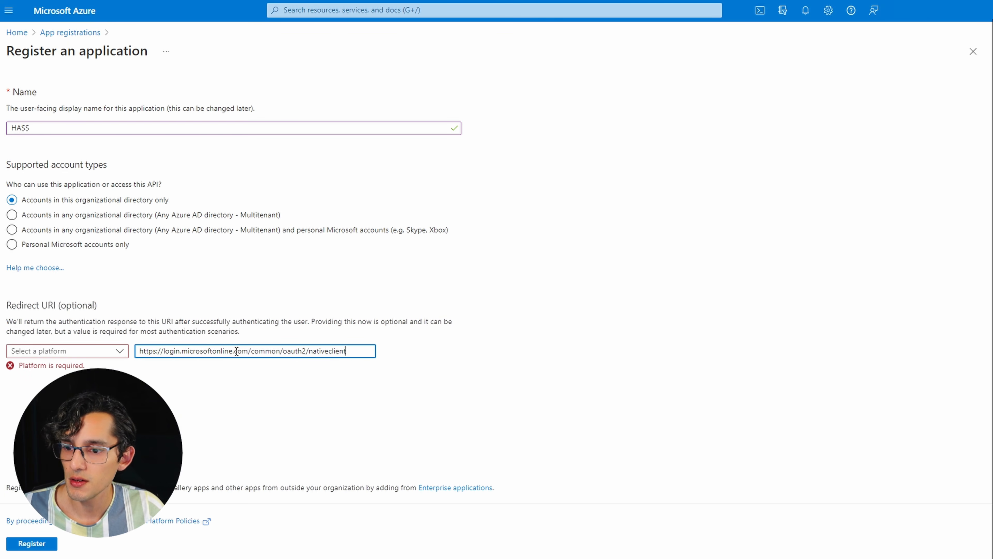
left_click(118, 351)
left_click(22, 391)
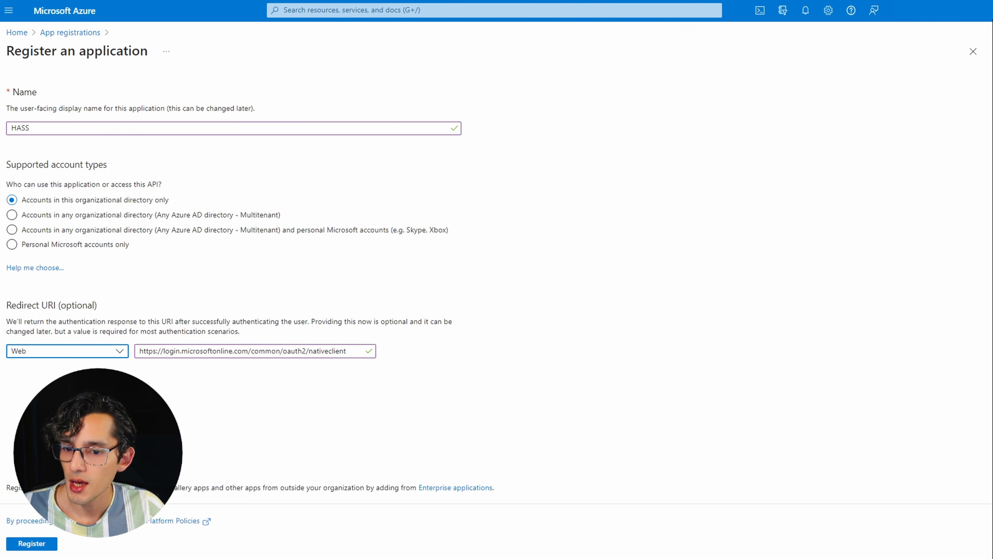
left_click(38, 546)
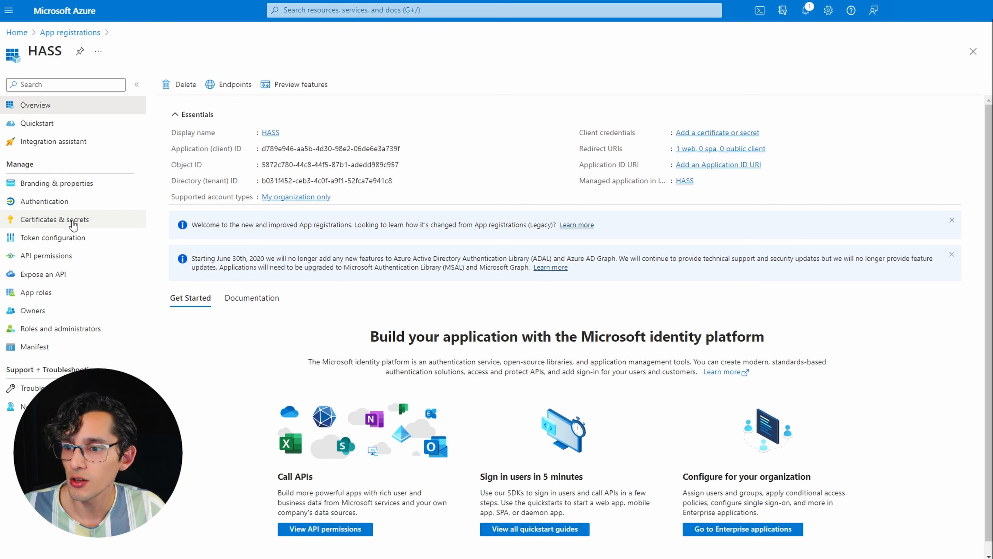
Add a client secret described as Hass with a 24-month expiry to the HASS app and copy the secret's value
left_click(72, 223)
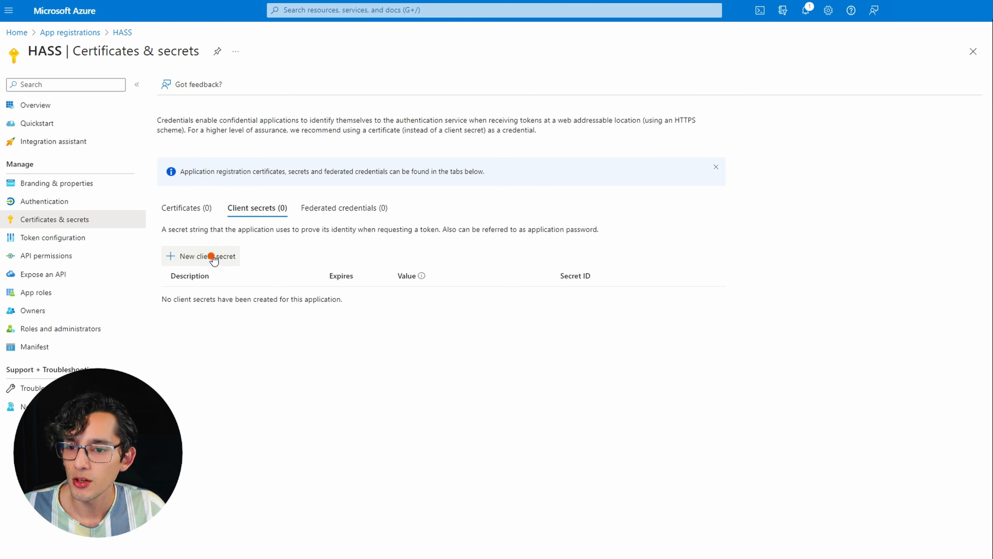
left_click(214, 257)
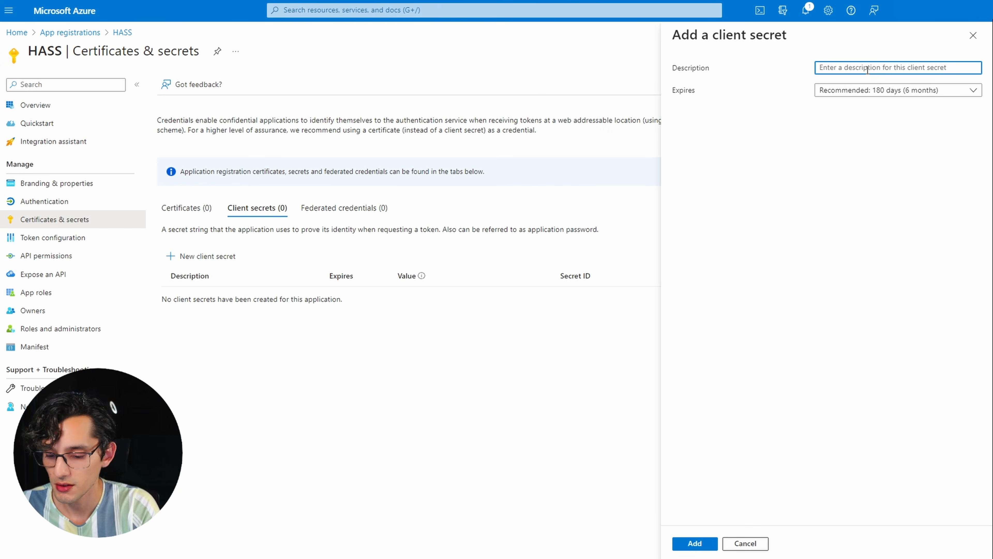
type("Hass")
key("Tab")
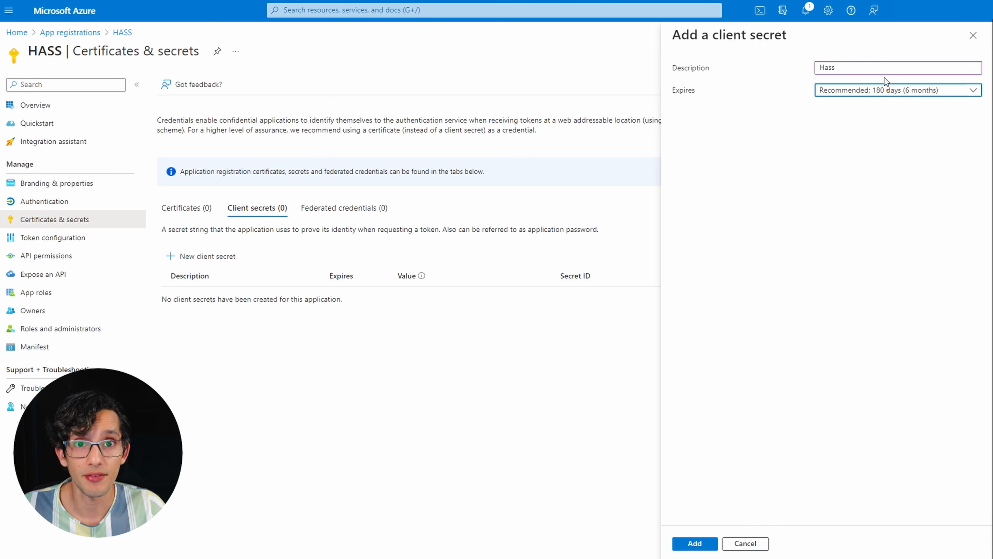
left_click(886, 90)
left_click(881, 178)
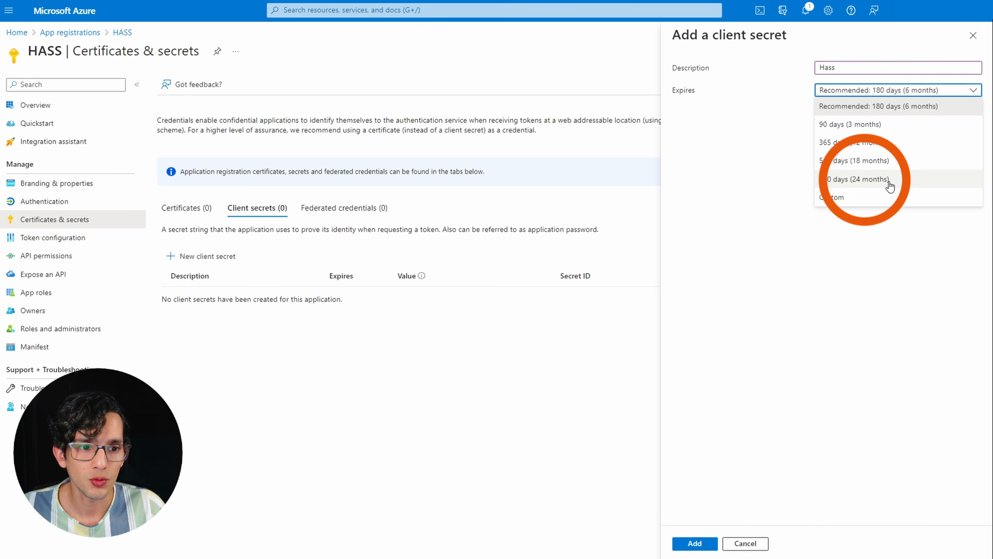
left_click(700, 546)
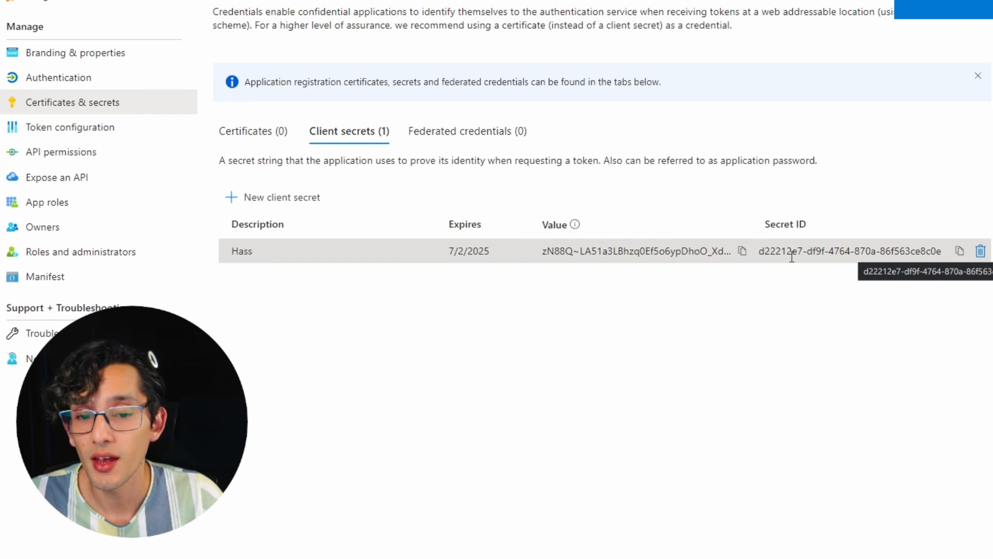
left_click(742, 251)
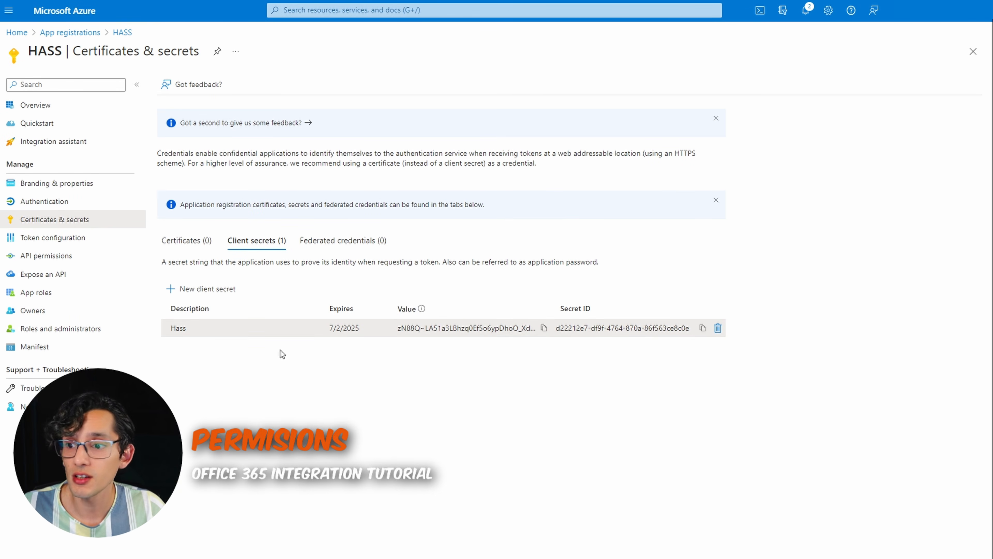
Start a request for Microsoft Graph delegated permissions in the HASS app's API permissions
left_click(60, 256)
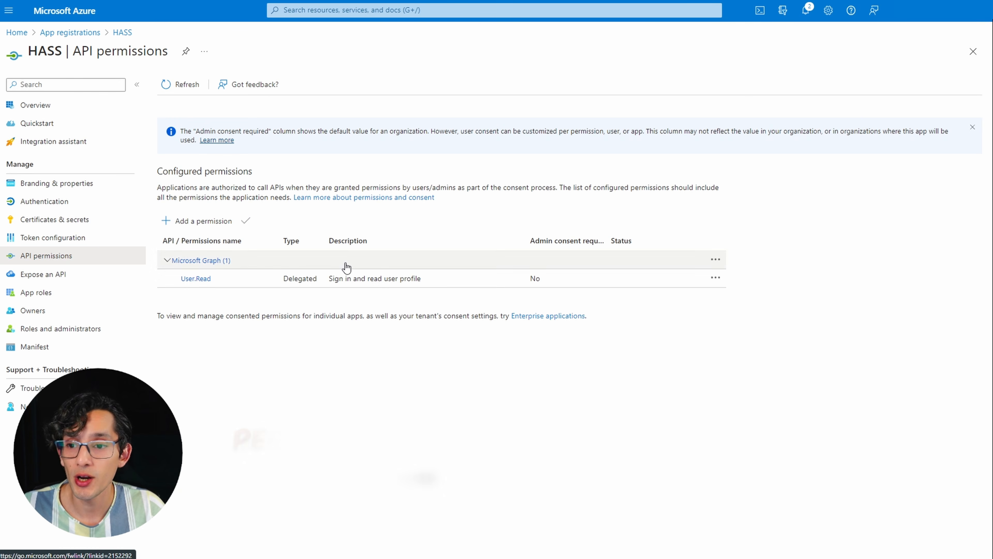
left_click(207, 221)
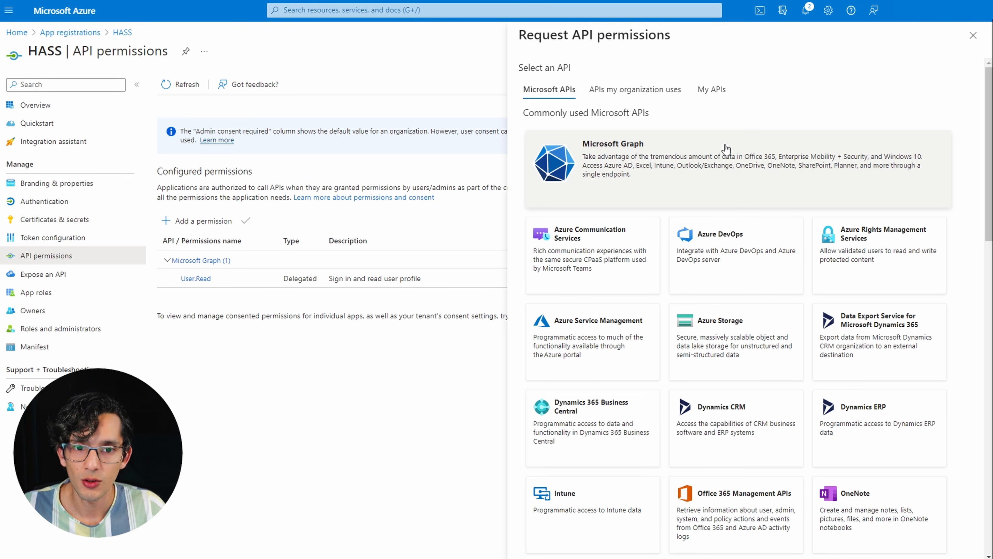
left_click(626, 160)
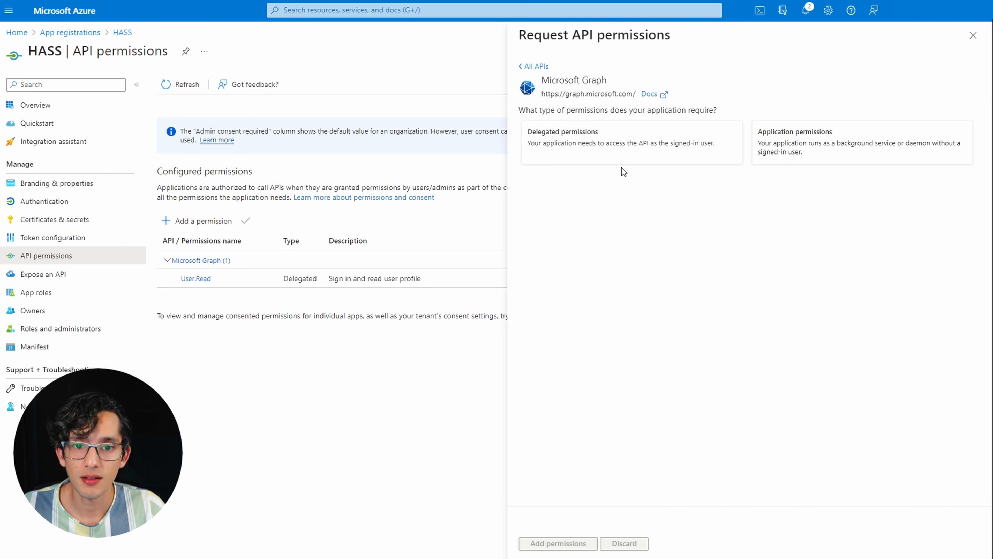
left_click(619, 150)
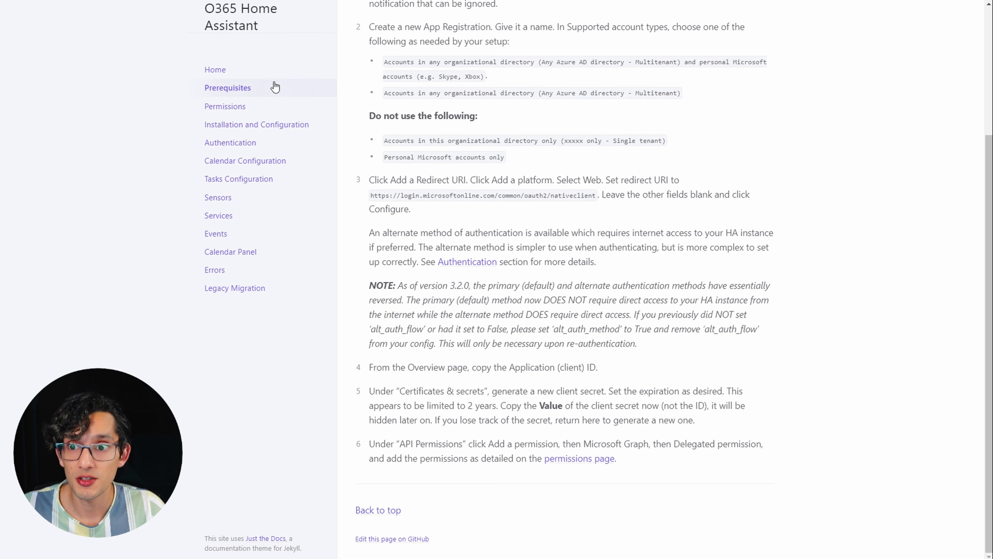
Check the permissions table in the O365 documentation, and select the offline_access permission for the HASS app
left_click(226, 106)
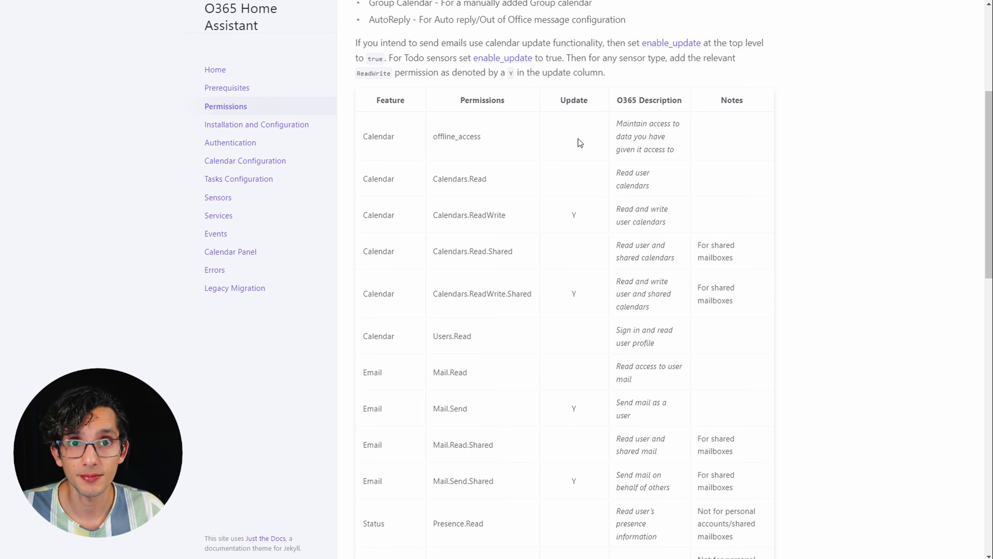
scroll(571, 134, "down", 1)
scroll(571, 129, "down", 2)
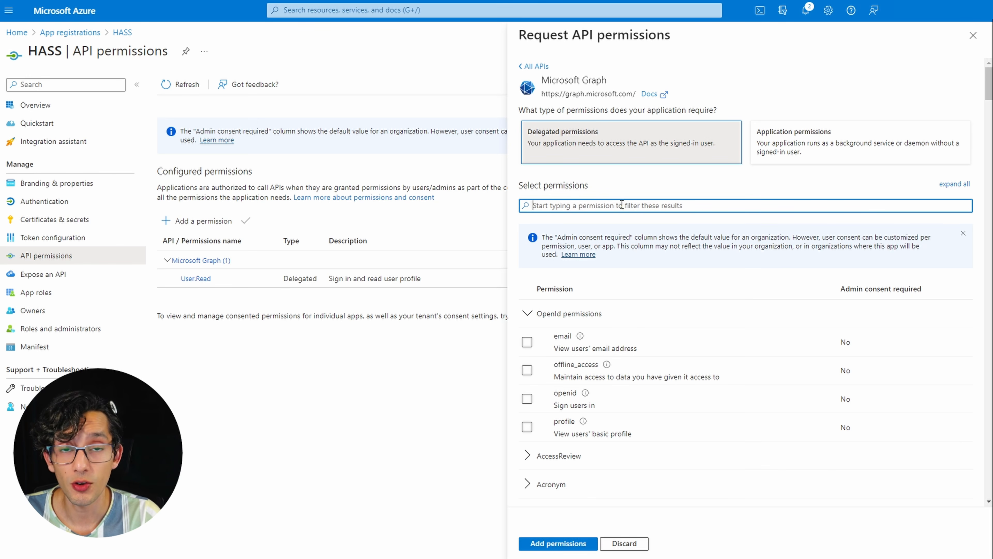
type("offli")
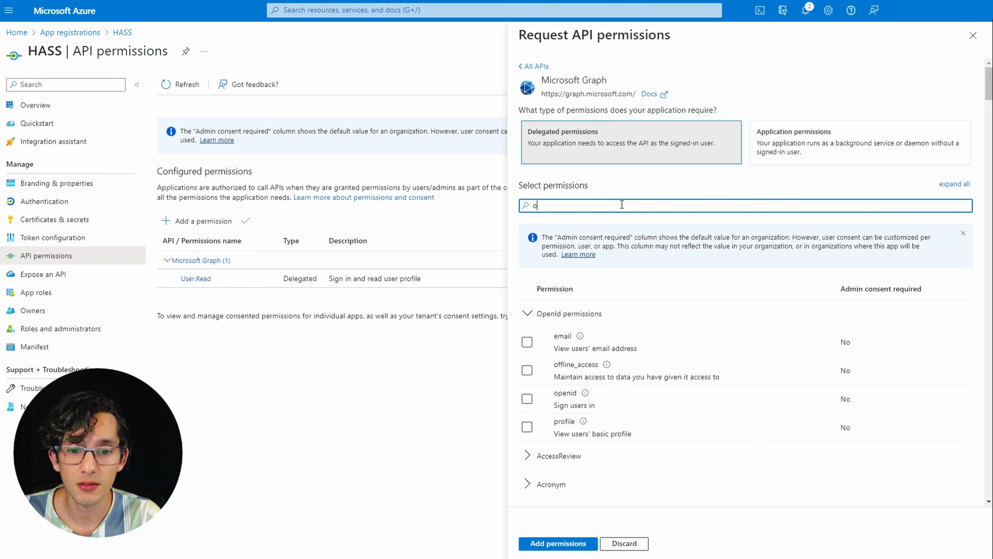
left_click(527, 342)
Filter the Microsoft Graph permissions by "user" and look through the UserActivity and User permission groups
left_click(570, 204)
key("ctrl+a")
key("BackSpace")
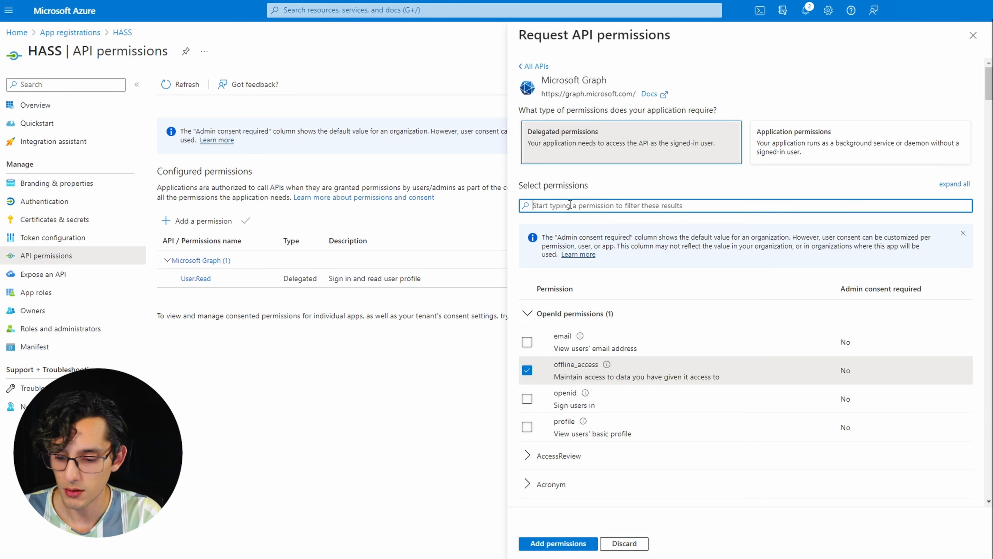
type("users")
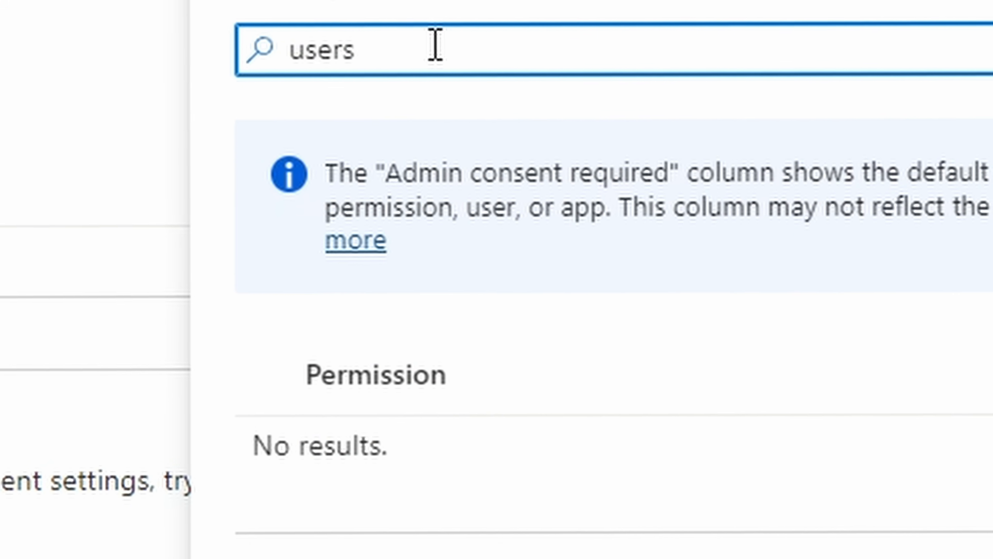
key("BackSpace")
key("BackSpace")
key("BackSpace")
key("BackSpace")
key("BackSpace")
type("user")
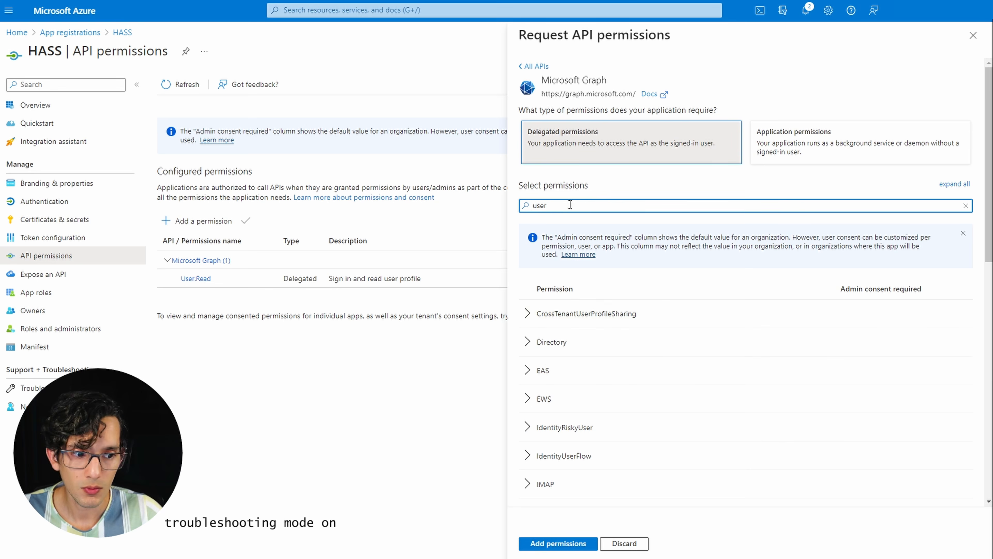
scroll(617, 306, "down", 6)
left_click(526, 332)
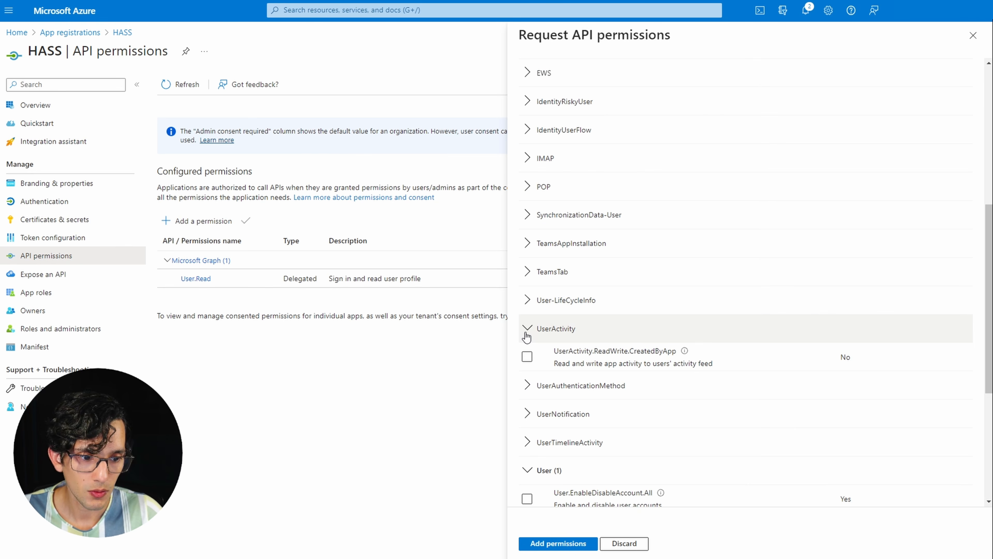
left_click(526, 335)
scroll(543, 352, "down", 5)
left_click(544, 371)
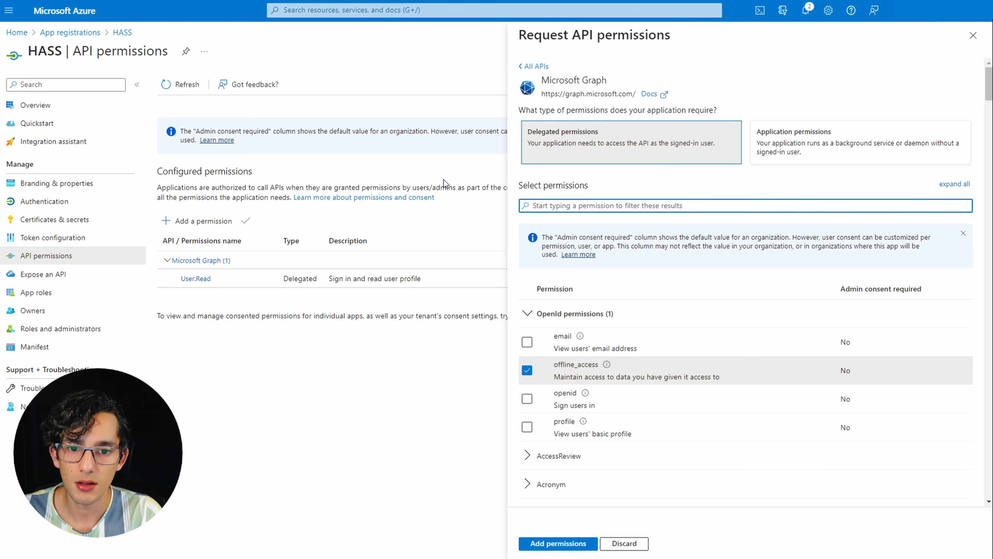
Select the Calendars.Read, Calendars.Read.Shared, Calendars.ReadWrite, Calendars.ReadWrite.Shared and Presence.Read permissions and add them to the HASS app
type("calendar")
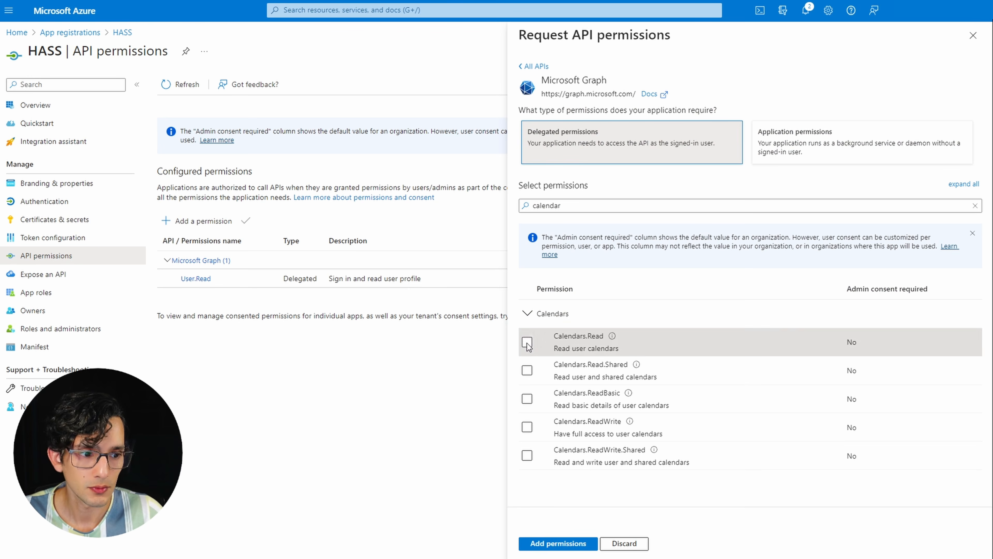
left_click(527, 343)
left_click(527, 370)
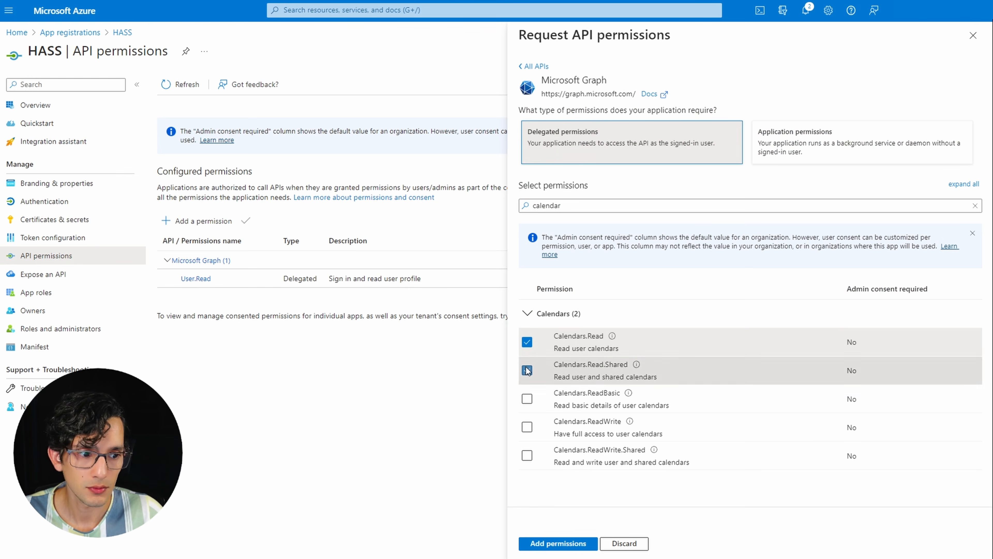
left_click(527, 427)
left_click(527, 455)
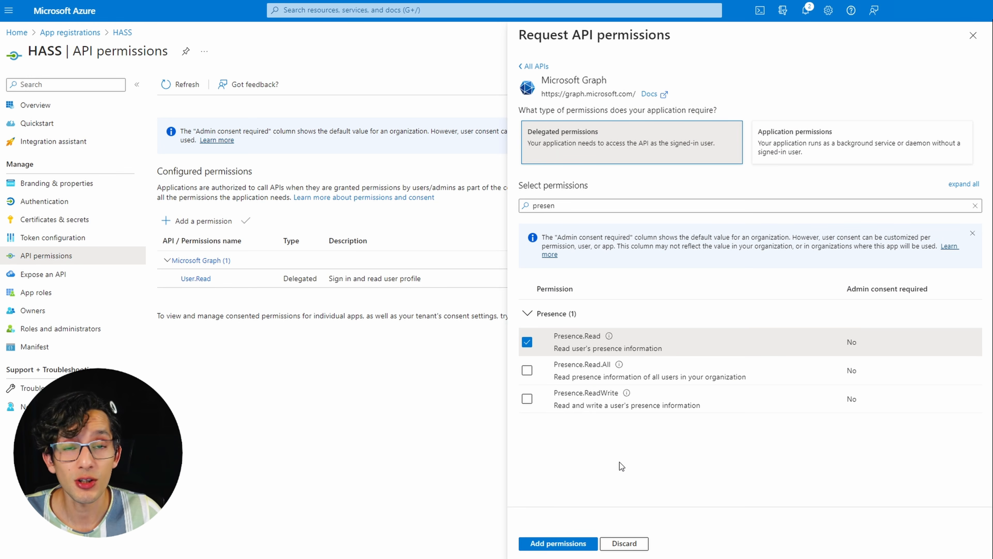
left_click(566, 544)
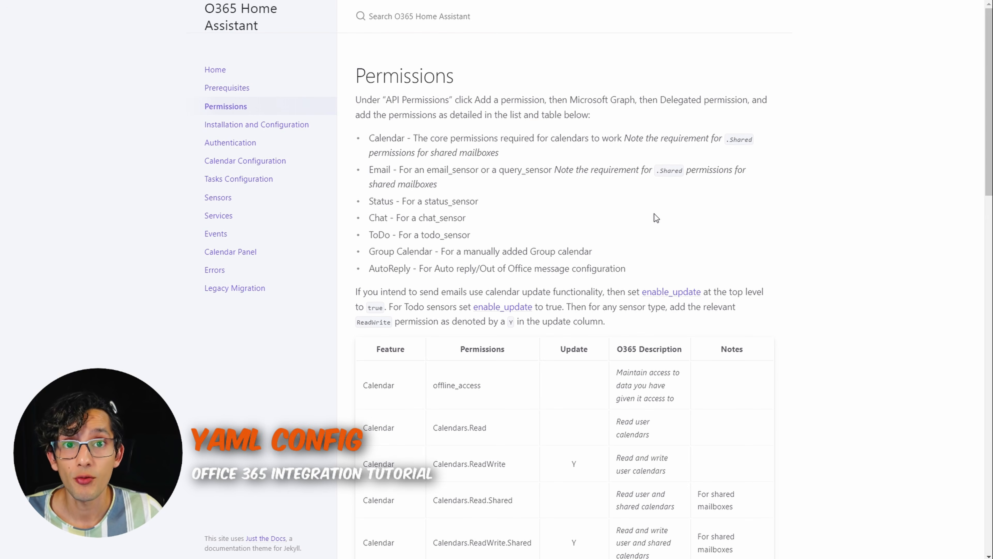
Copy the multiple-accounts configuration example from the O365 documentation into the end of Home Assistant's configuration.yaml, using account name fixt and secret references for the client credentials
left_click(284, 125)
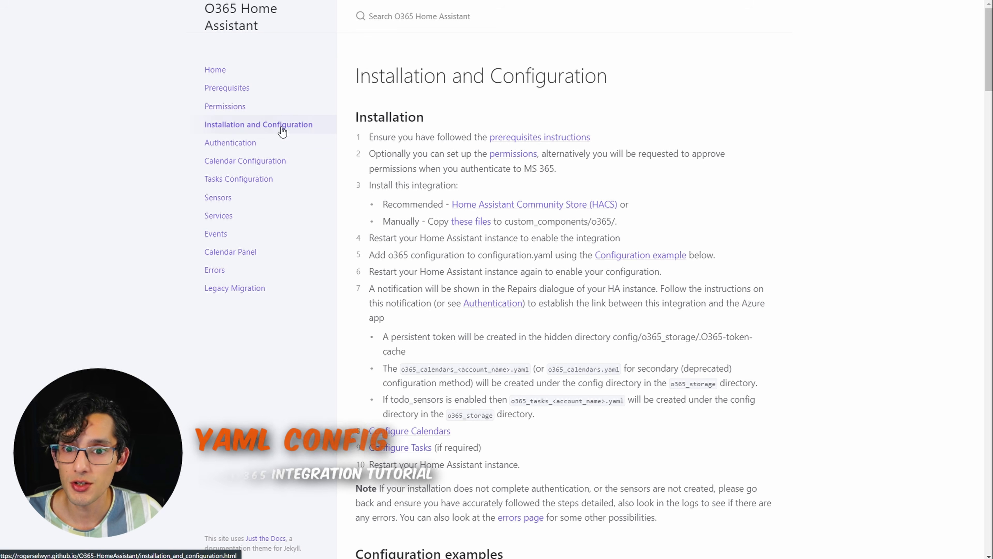
left_click(630, 256)
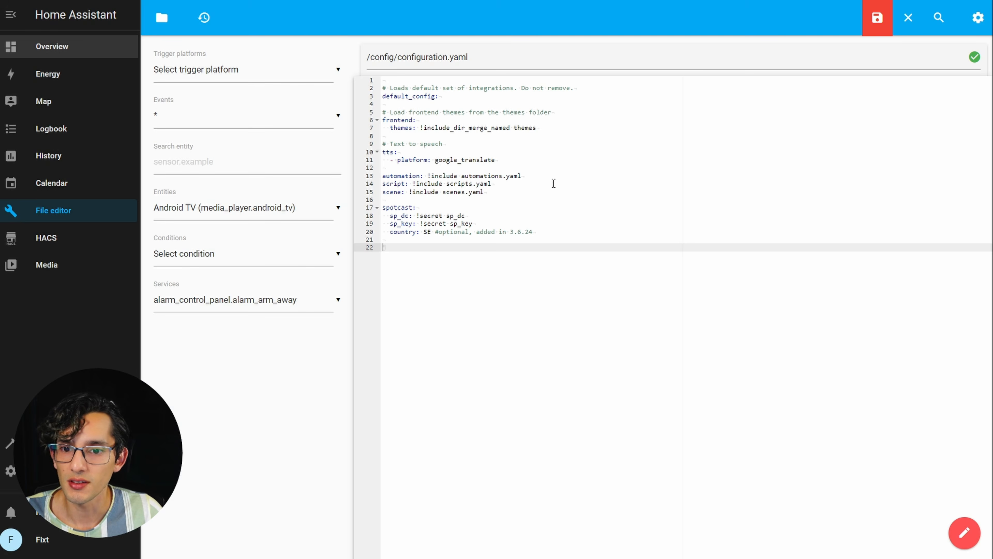
key("ctrl+v")
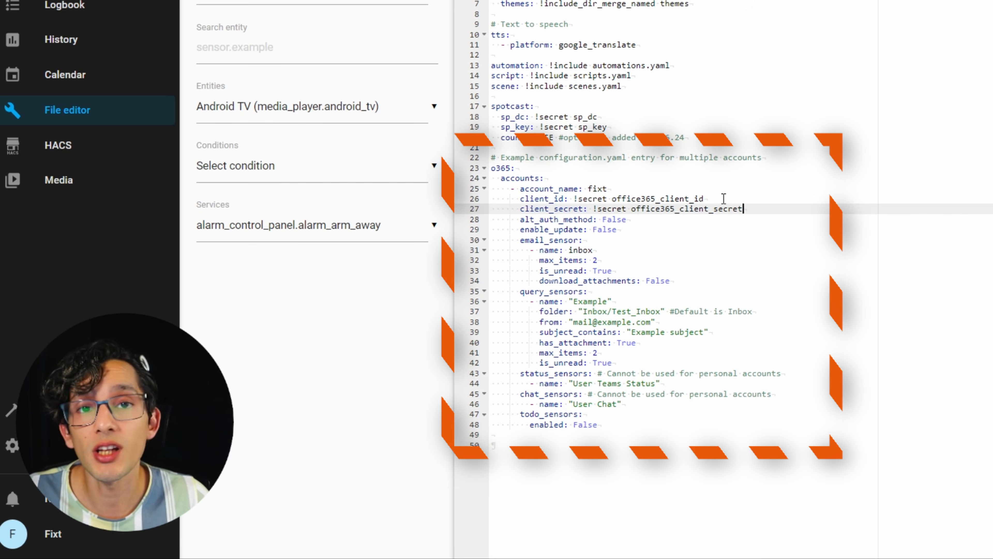
Set enable_update to true for the fixt account, and review the email and query sensor settings
left_click(652, 218)
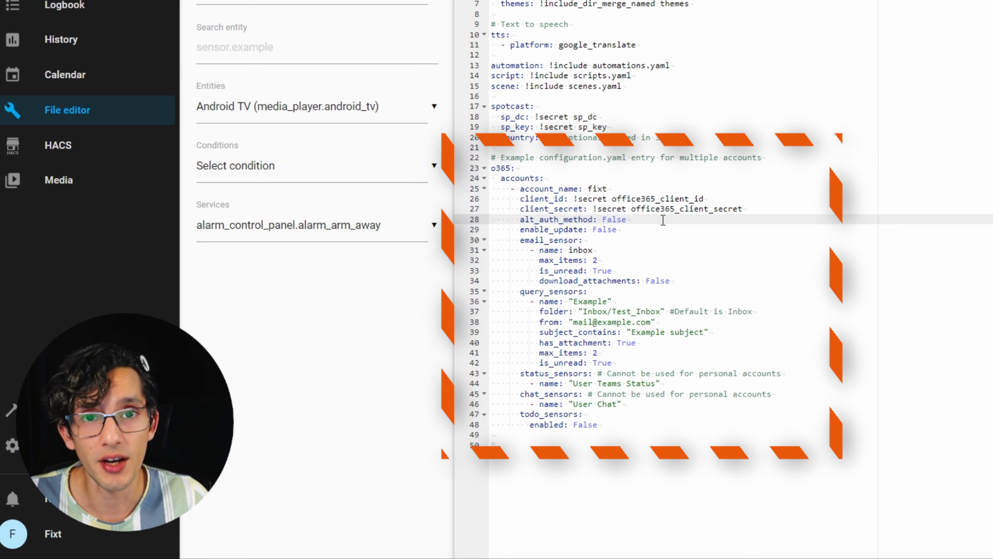
key("Down")
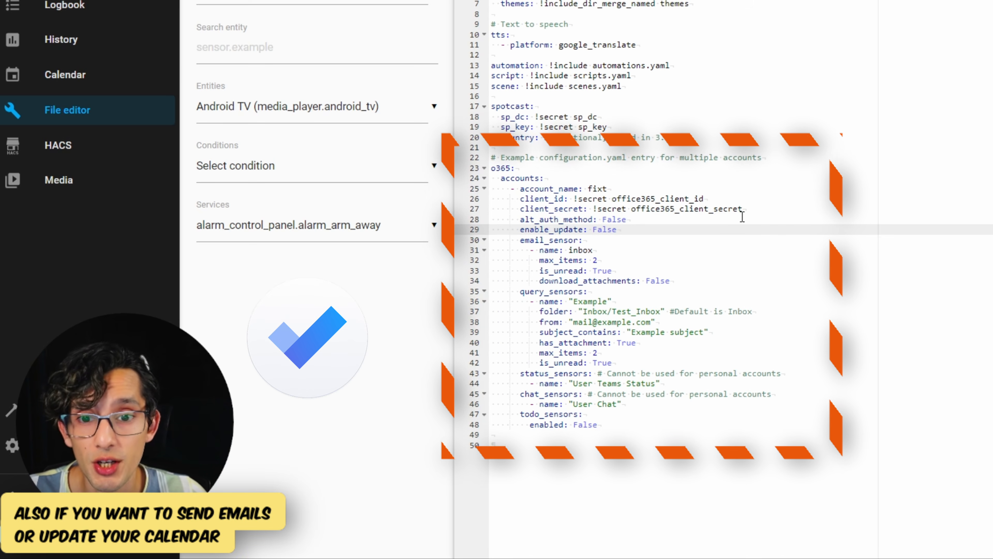
type("true")
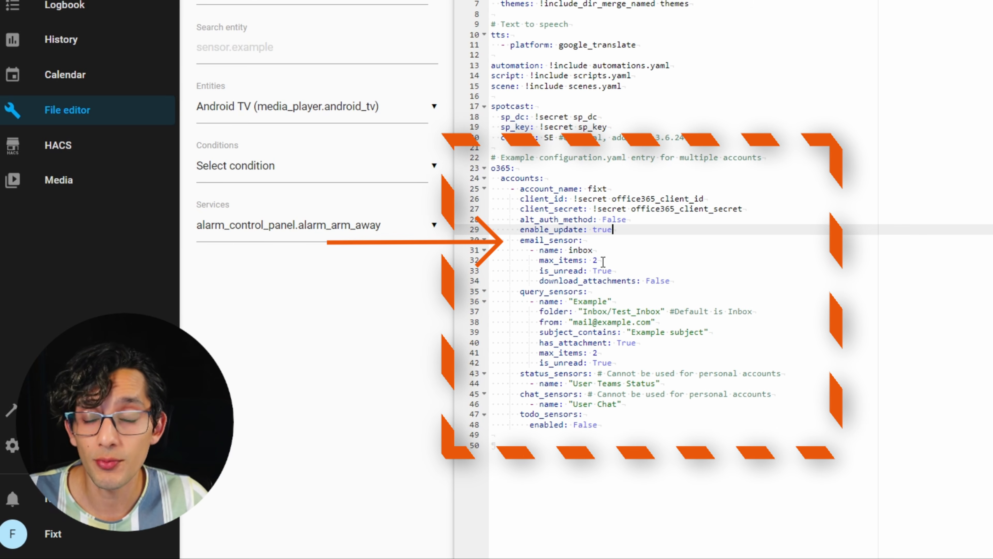
left_click(620, 270)
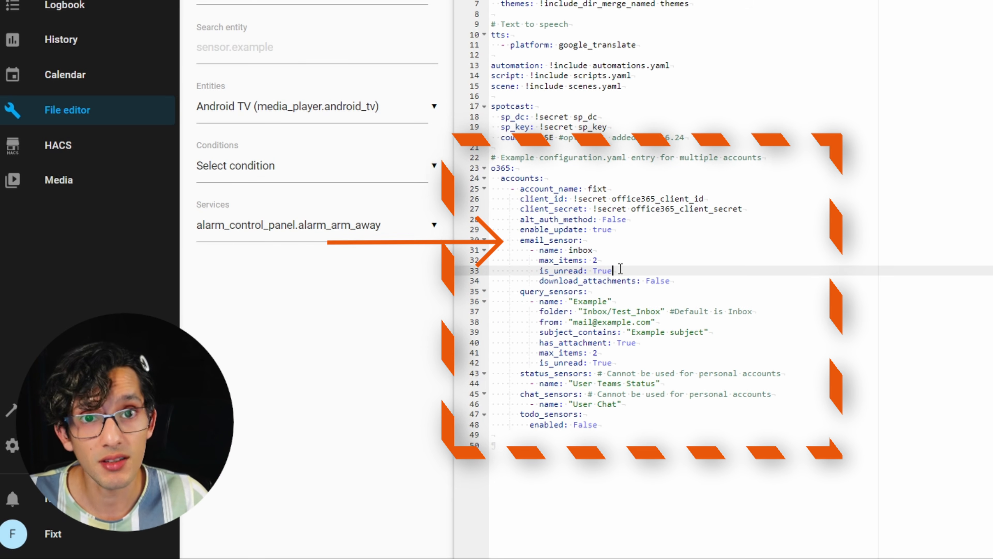
left_click(684, 281)
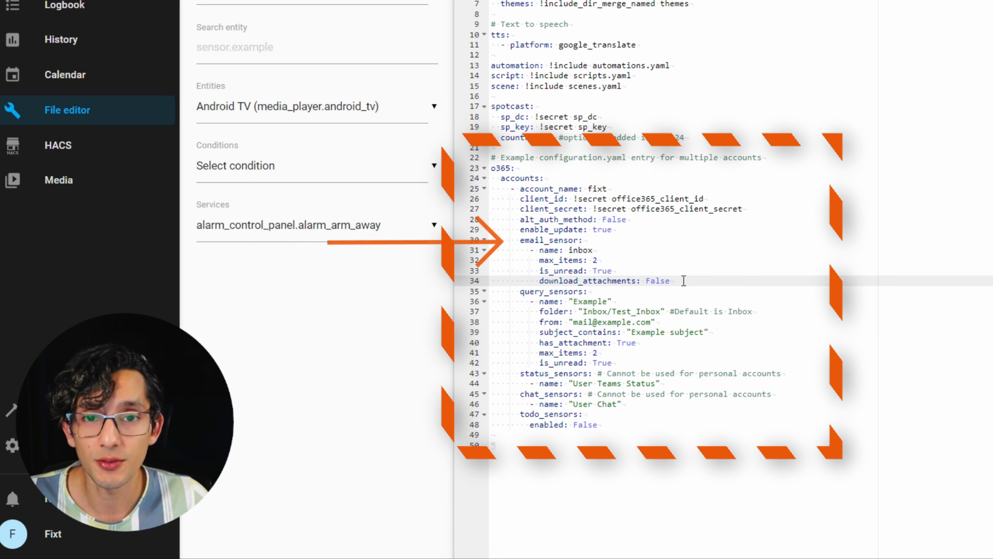
left_click(669, 291)
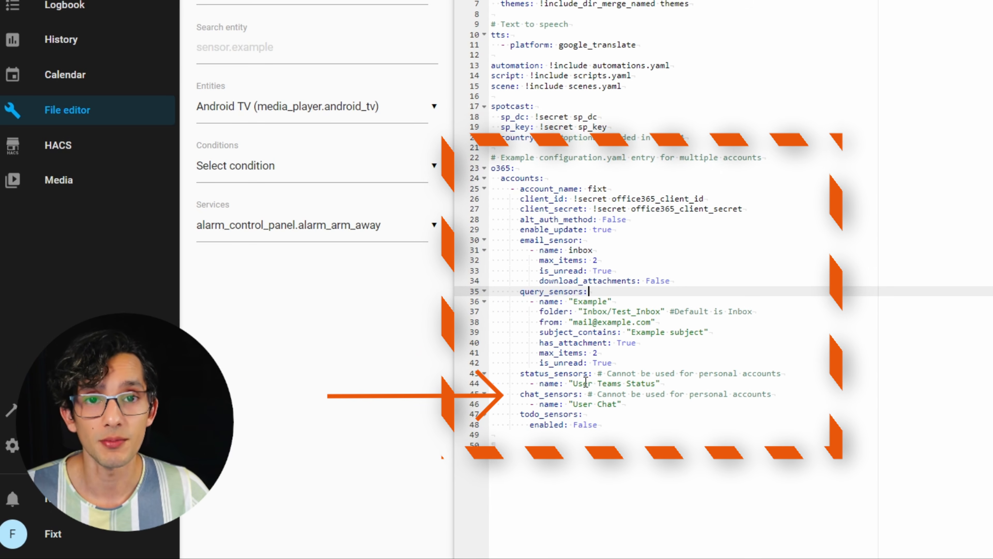
Name the status sensor "Fixr Teams Status" and the chat sensor "Fixt Chat", set todo_sensors enabled to true, and save configuration.yaml
left_click(622, 383)
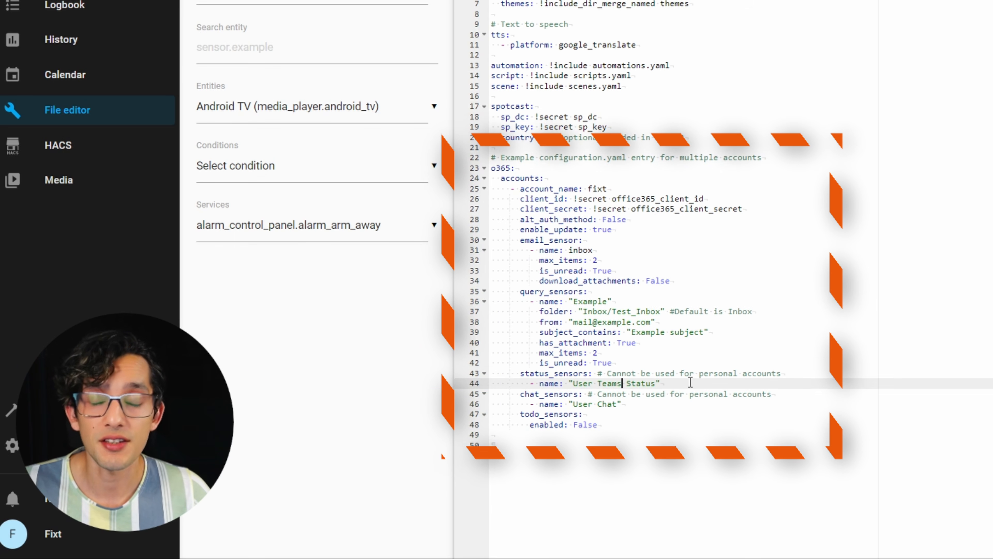
double_click(583, 383)
type("Fixt")
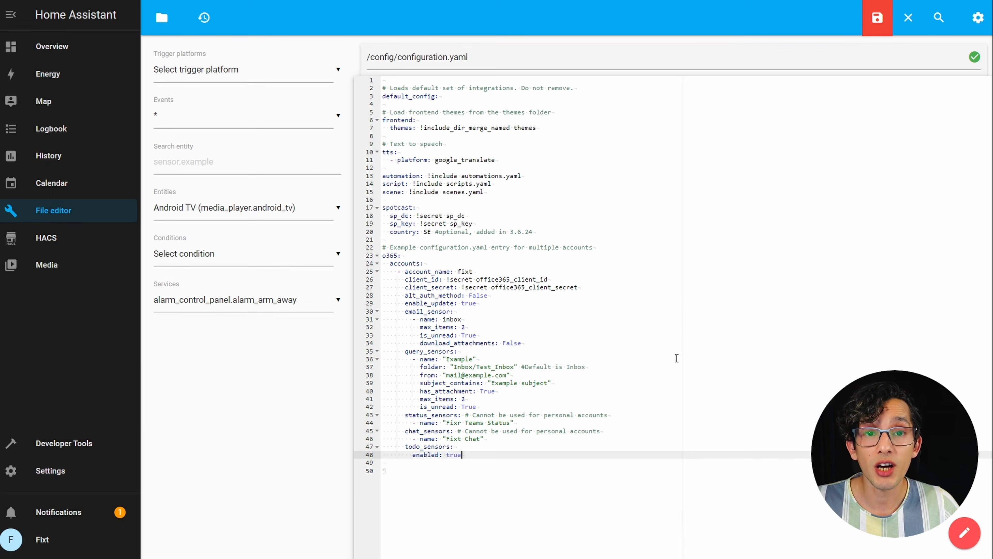
left_click(877, 17)
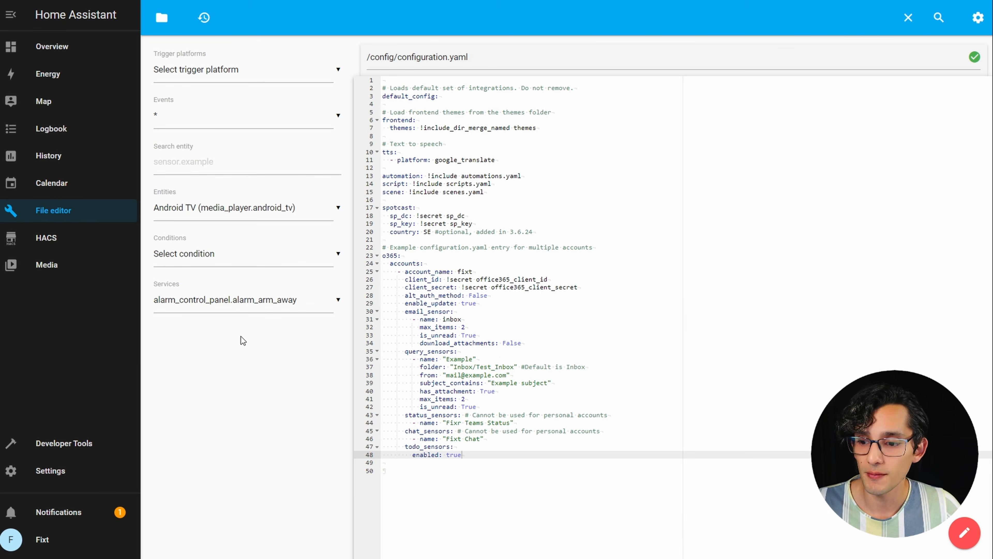
Restart Home Assistant from the developer tools to load the new configuration
left_click(61, 450)
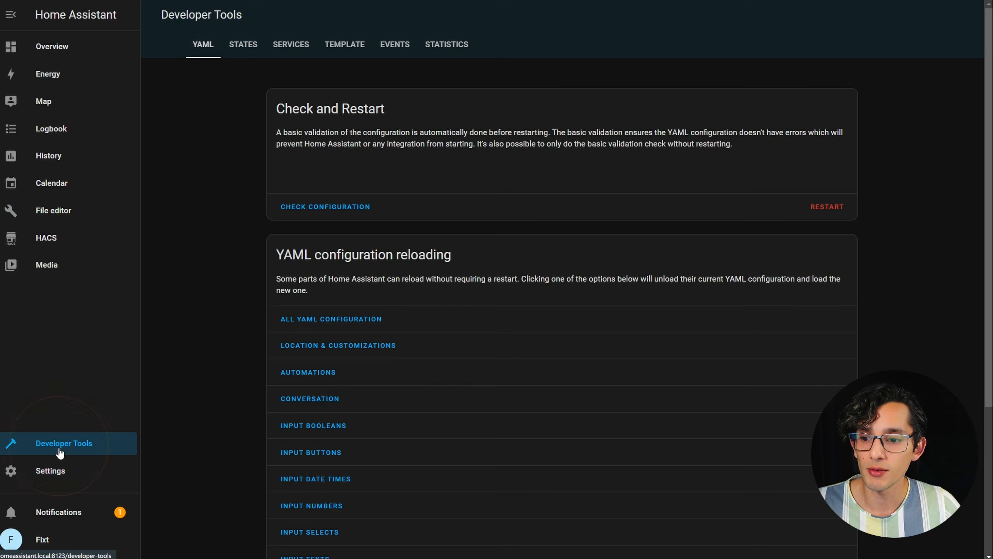
left_click(826, 206)
left_click(481, 300)
left_click(571, 315)
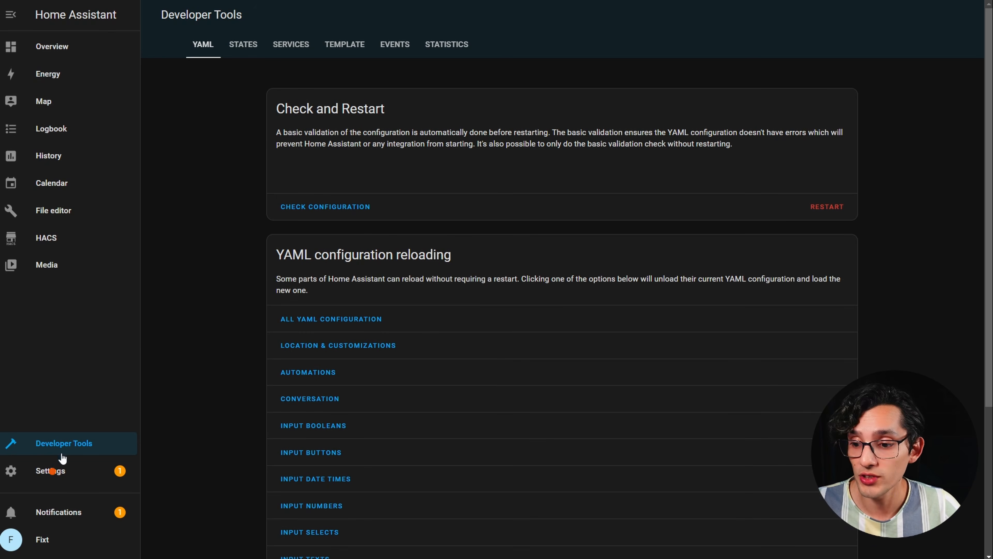
Open the Authorization Required repair for fixt, link the O365 account, and submit the returned authorization URL
left_click(29, 471)
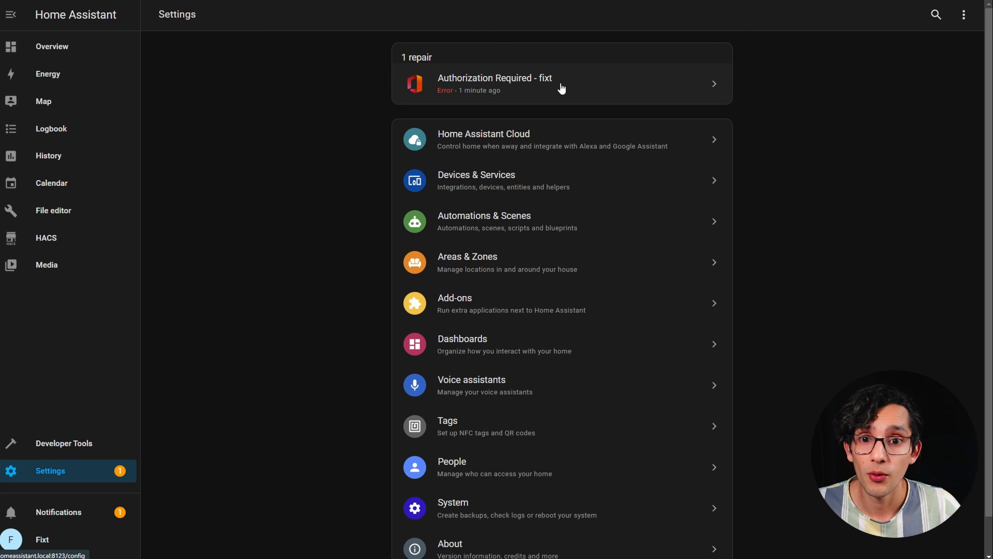
left_click(580, 83)
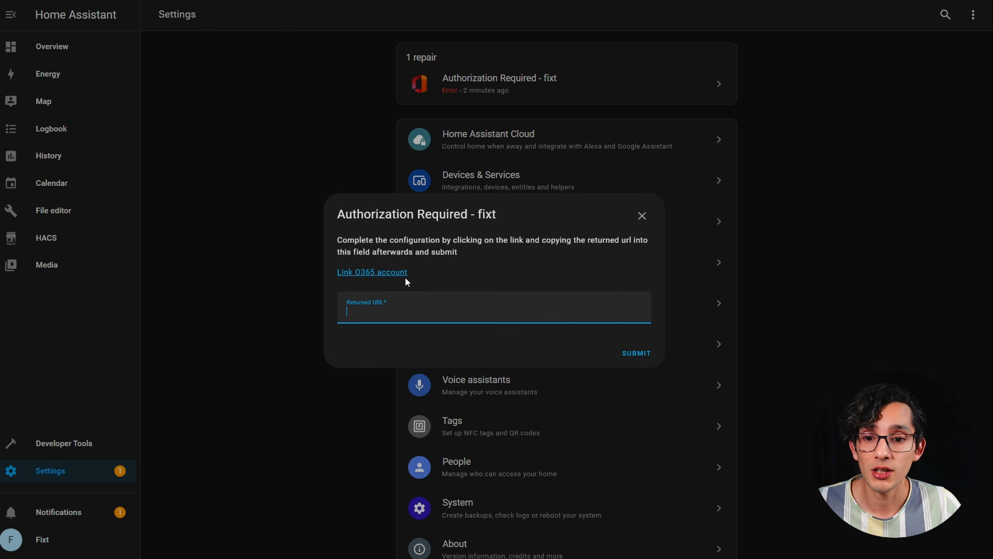
left_click(384, 274)
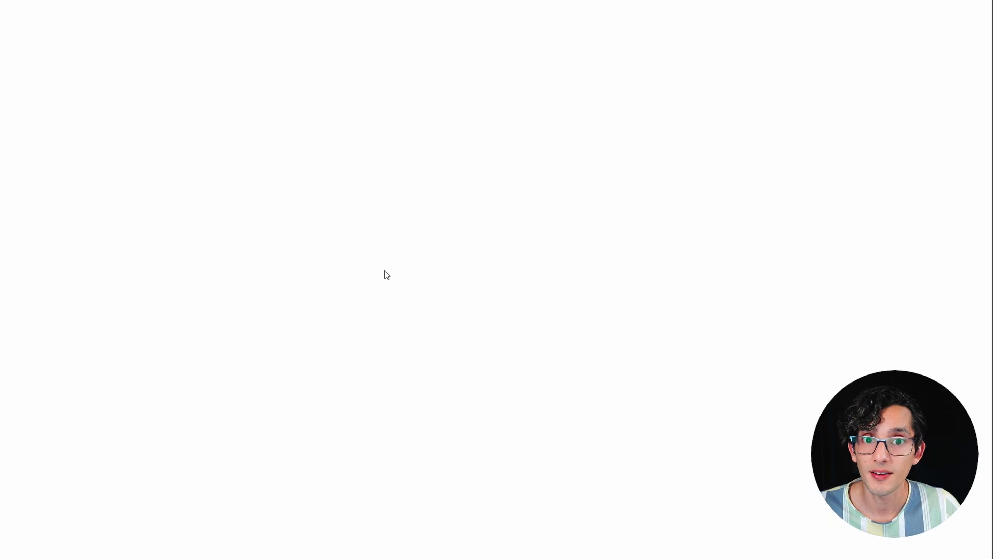
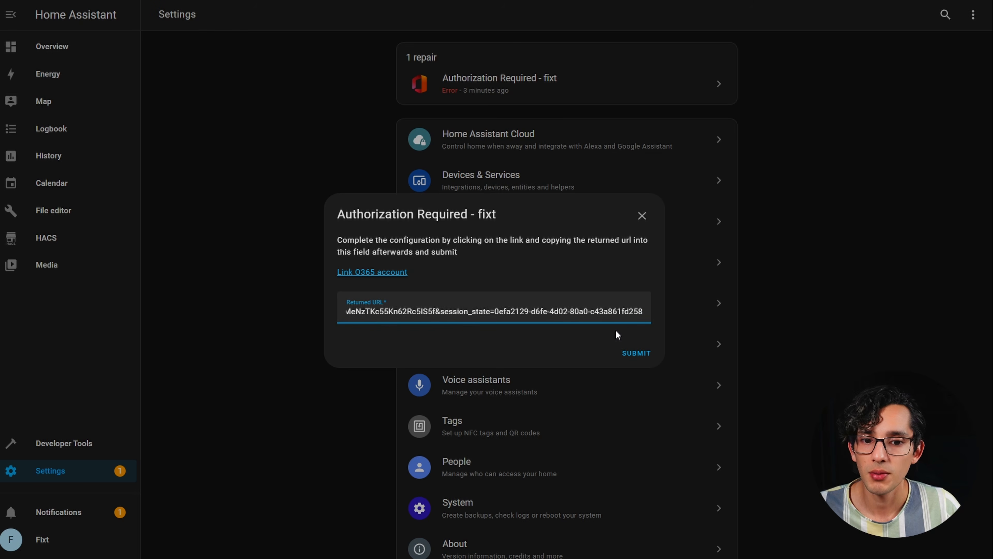
left_click(629, 355)
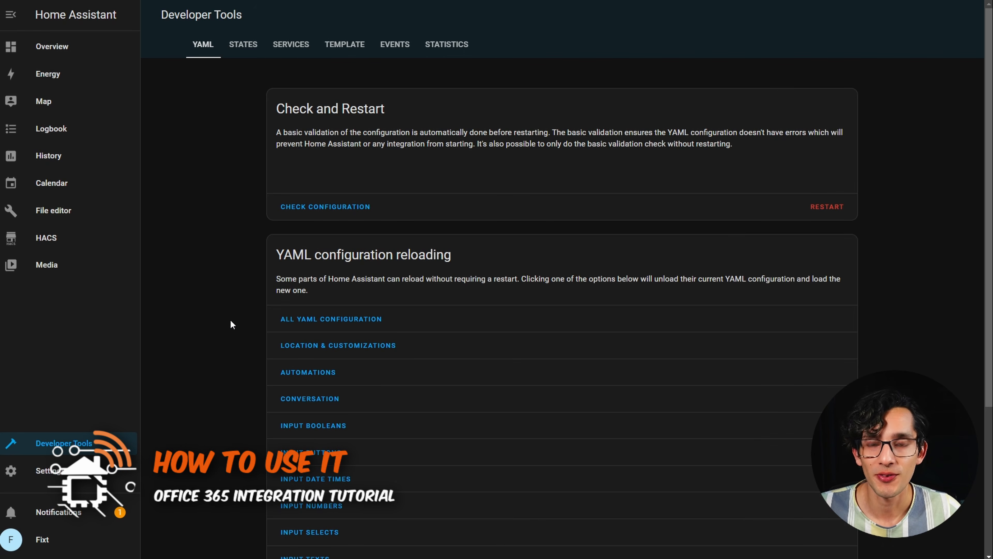
Create a new empty automation in the Automations & Scenes settings
left_click(77, 471)
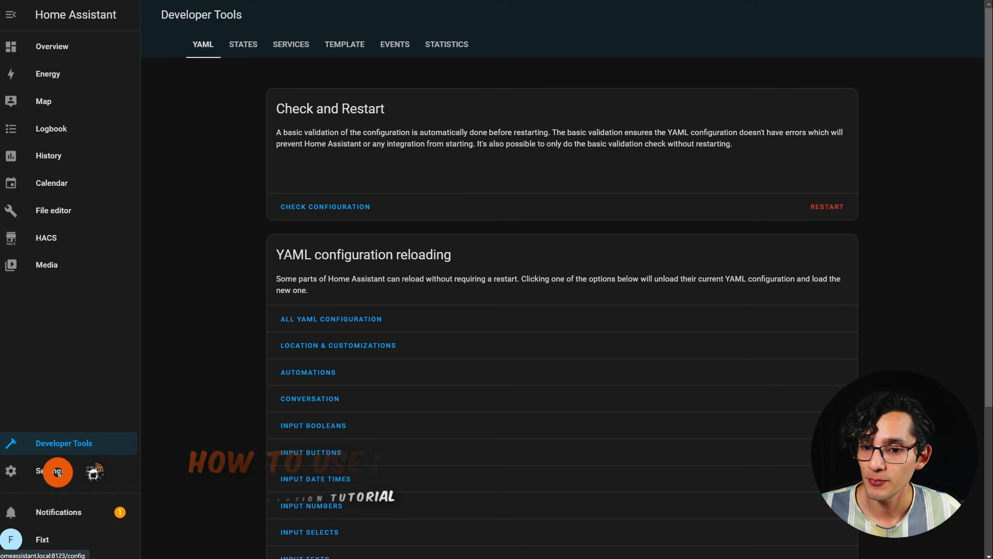
left_click(473, 144)
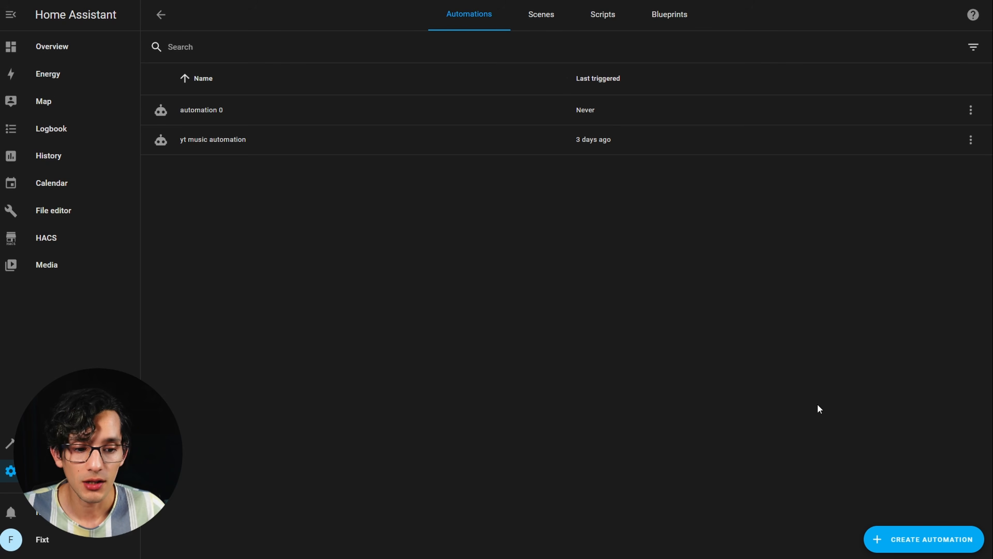
left_click(884, 539)
left_click(487, 245)
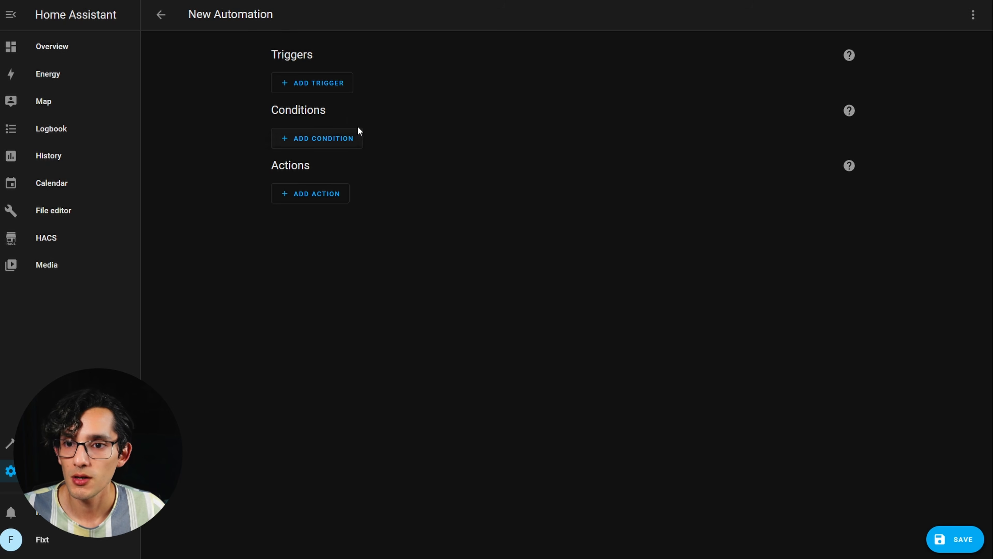
Add a state trigger to the new automation with Fixr Teams Status as its entity
left_click(333, 89)
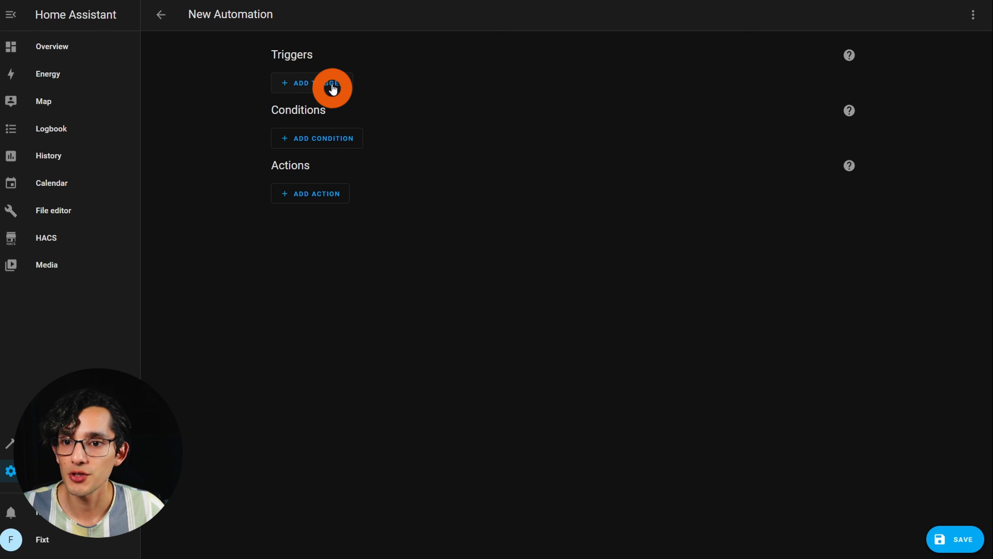
left_click(329, 303)
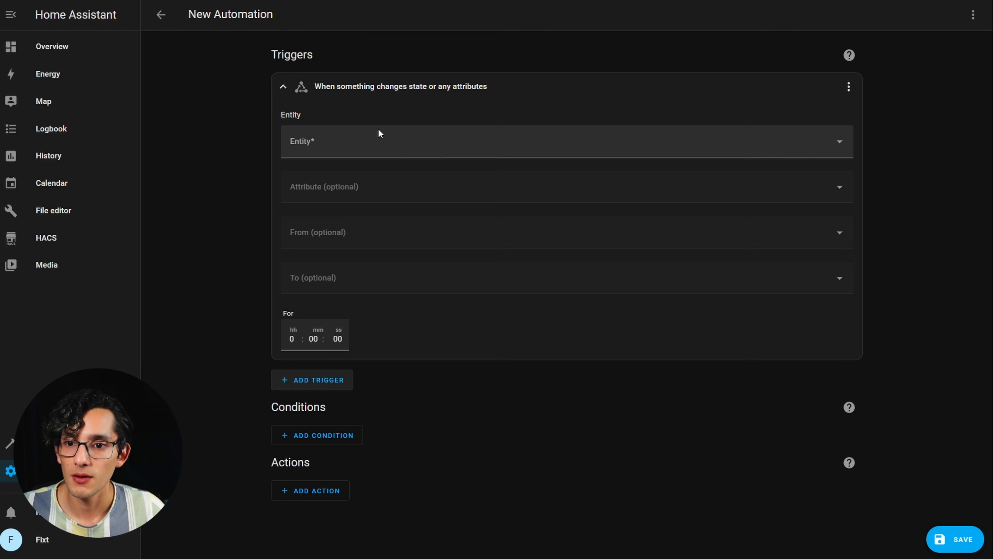
left_click(375, 137)
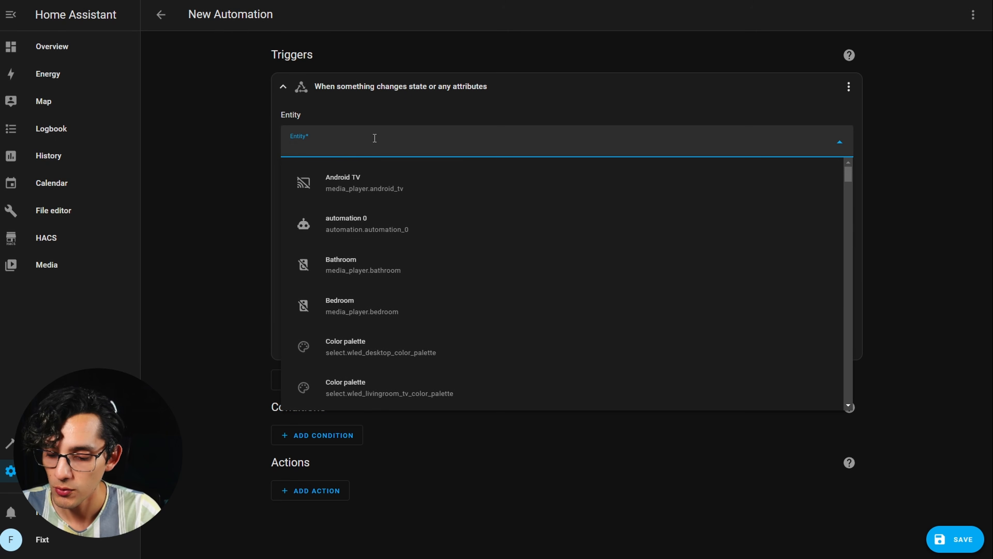
type("tea")
left_click(407, 183)
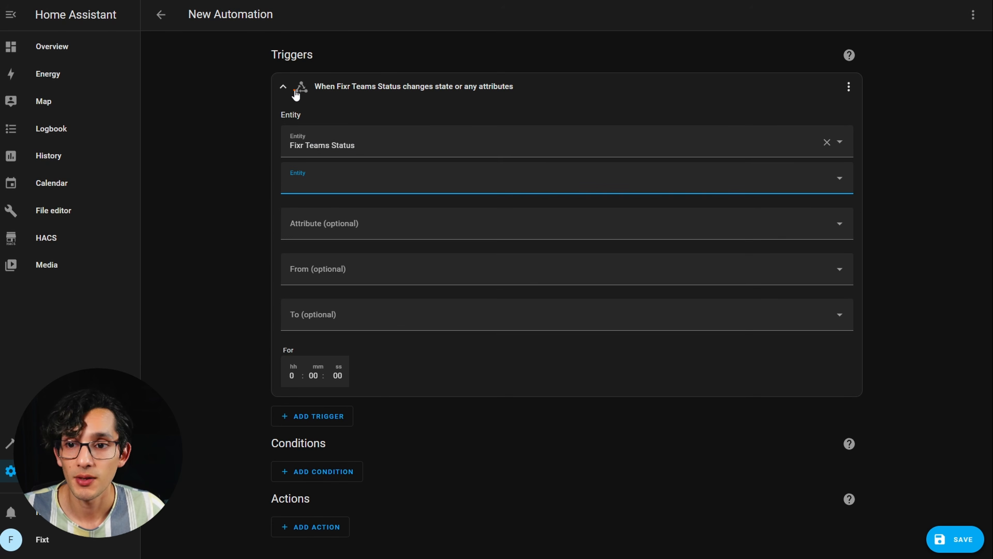
Add a Choose action to the automation and place an Or condition in its first option
left_click(284, 87)
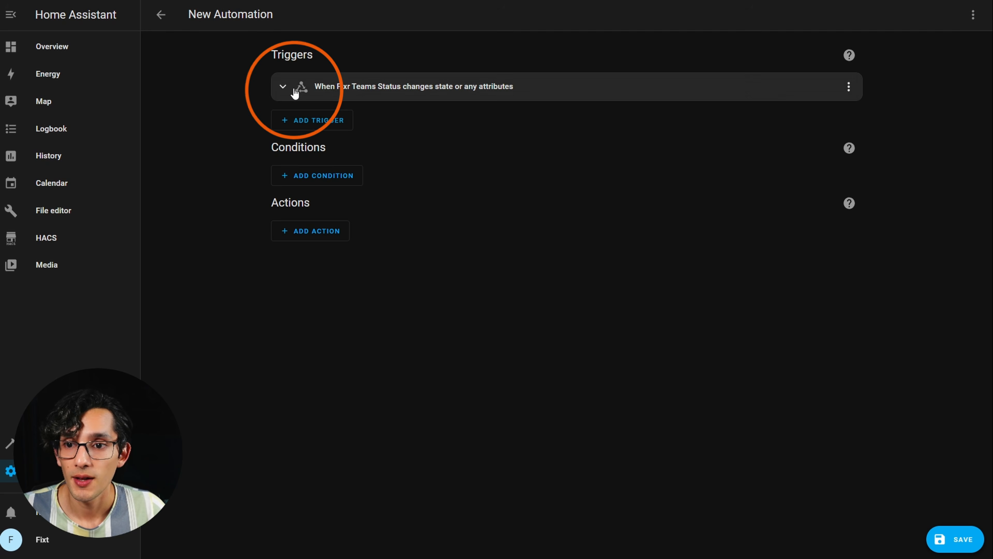
left_click(324, 232)
left_click(339, 286)
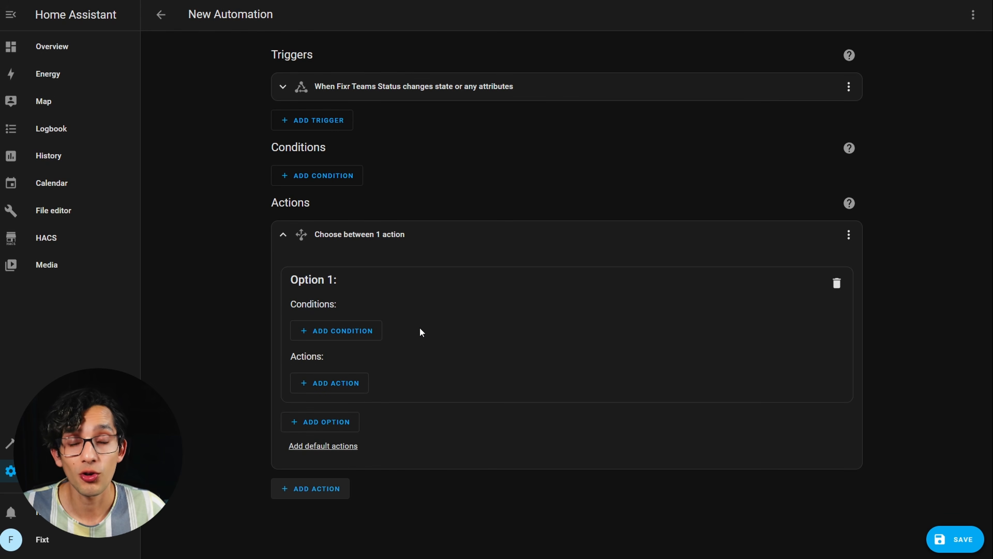
left_click(361, 332)
left_click(329, 144)
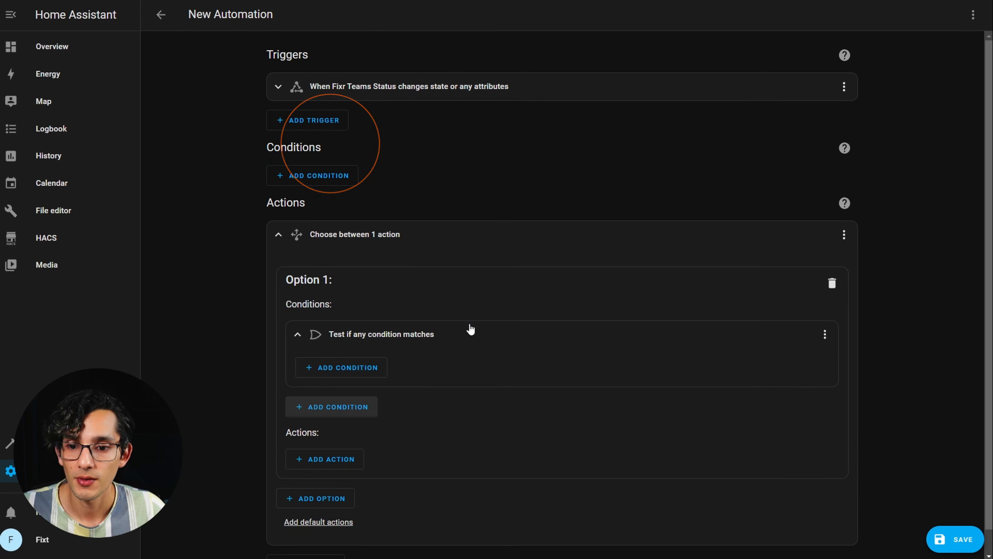
Inside the Or condition, add a state condition for the entity Fixr Teams Status with the state InACall
scroll(470, 328, "down", 1)
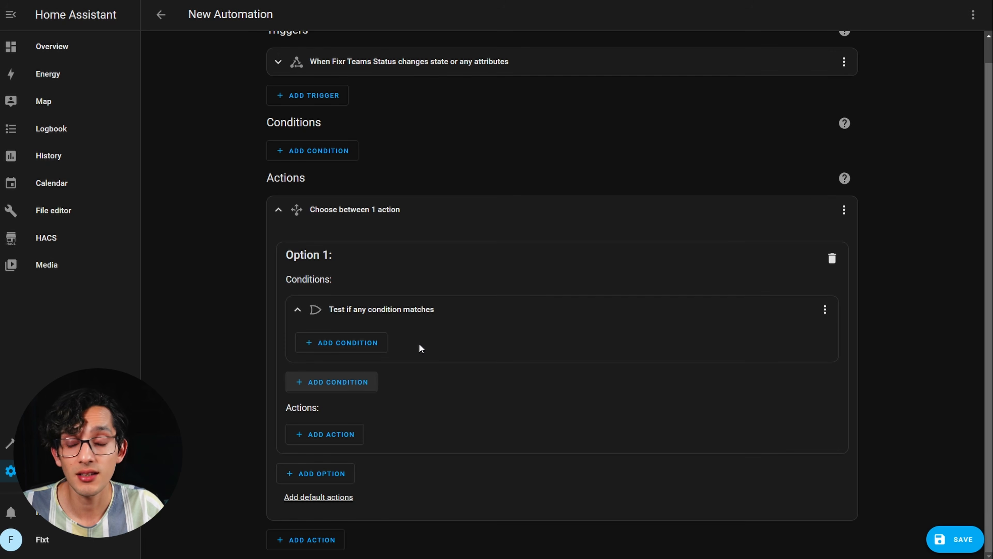
left_click(373, 346)
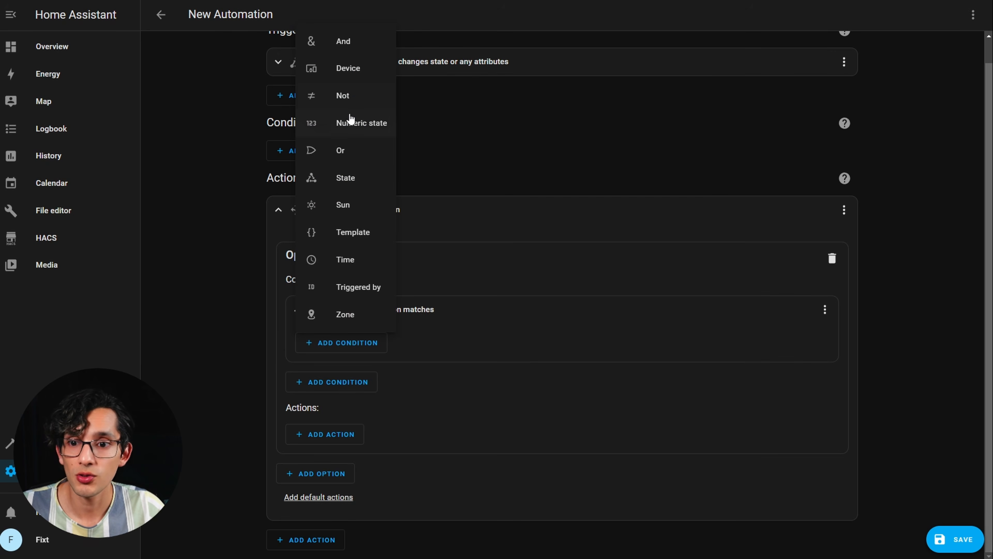
left_click(344, 177)
left_click(404, 349)
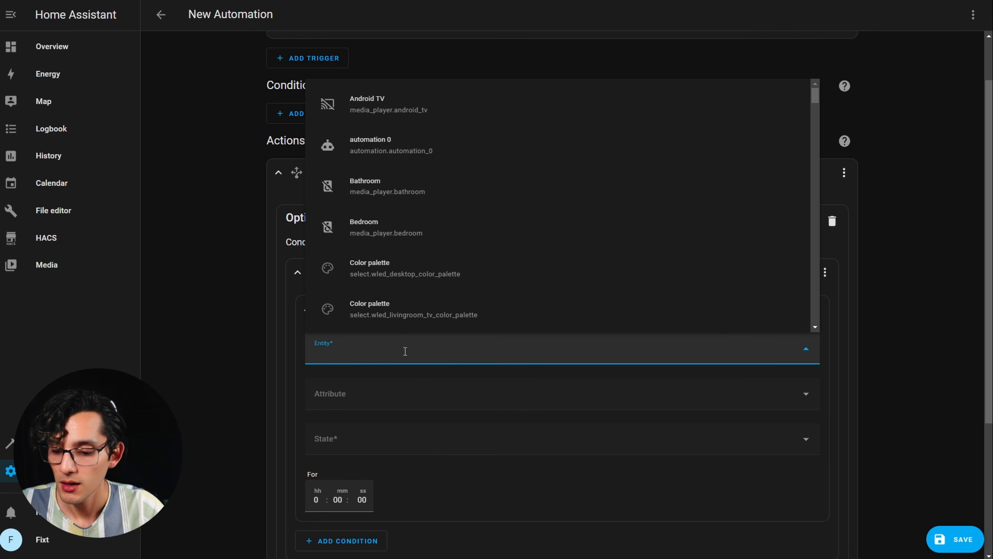
type("team")
left_click(404, 307)
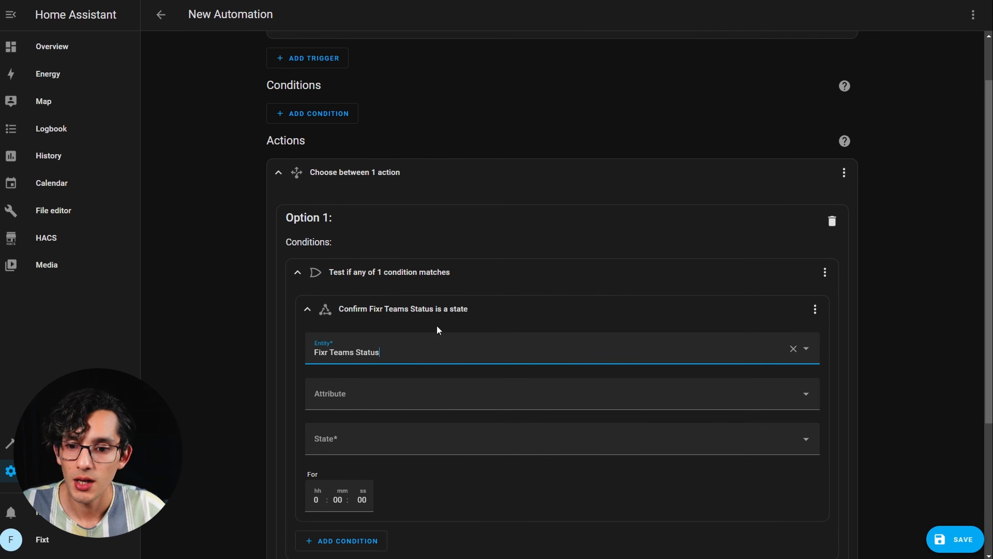
scroll(505, 440, "down", 1)
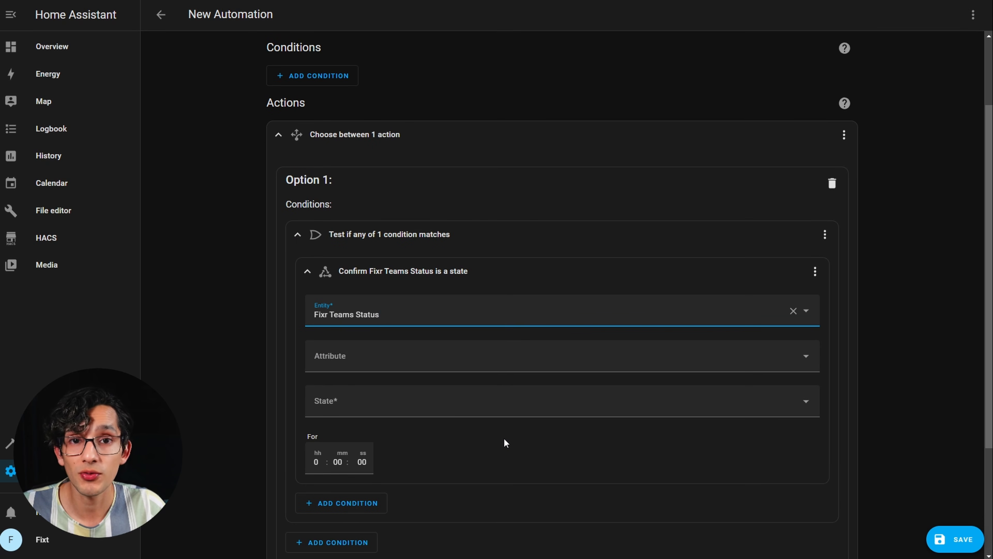
left_click(454, 399)
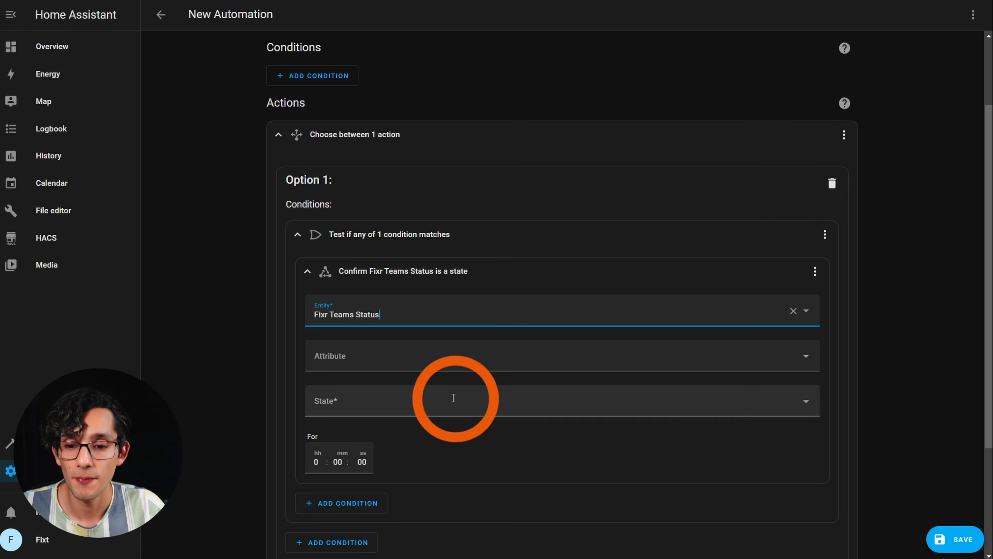
type("InCall")
left_click(359, 273)
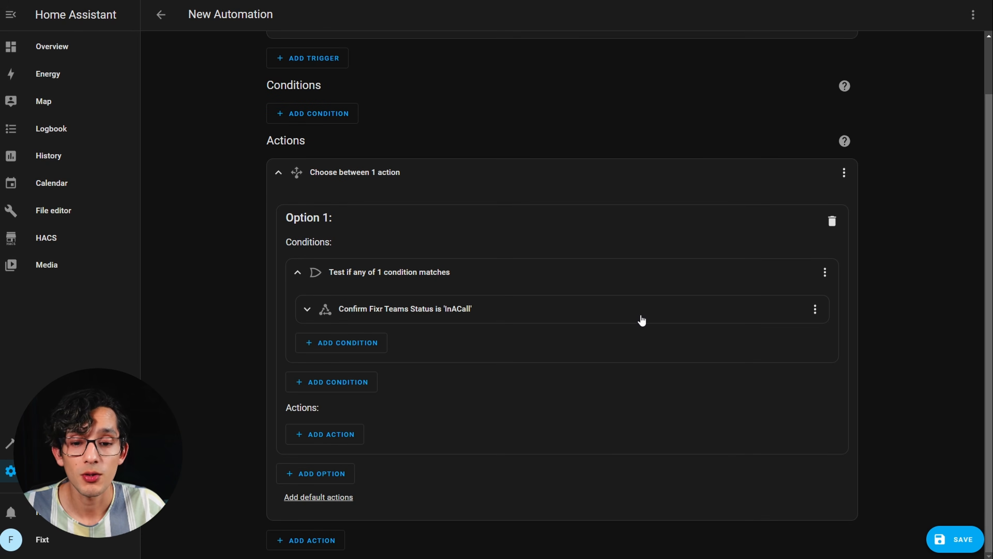
Duplicate the InACall condition twice and set the copies' states to InAConferenceCall and Presenting
left_click(815, 310)
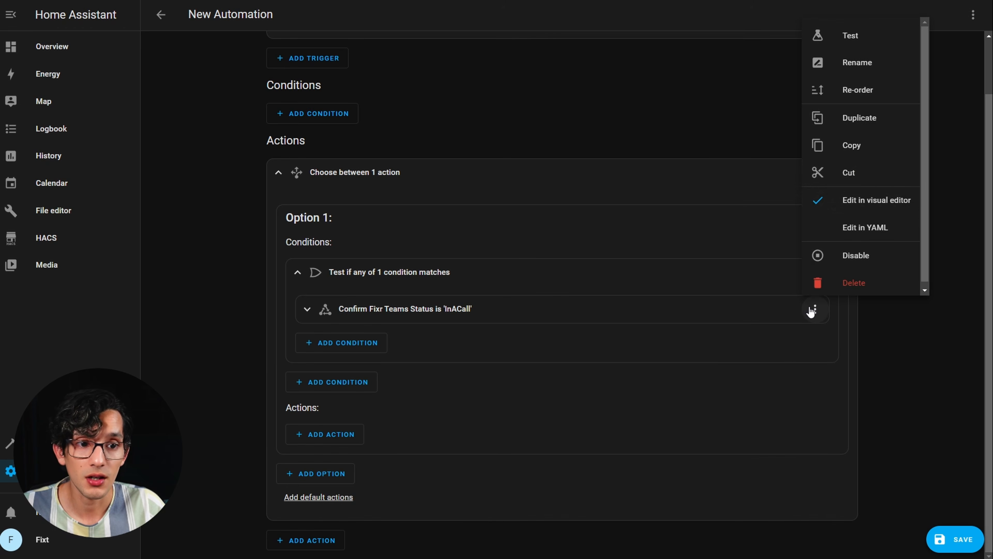
left_click(858, 122)
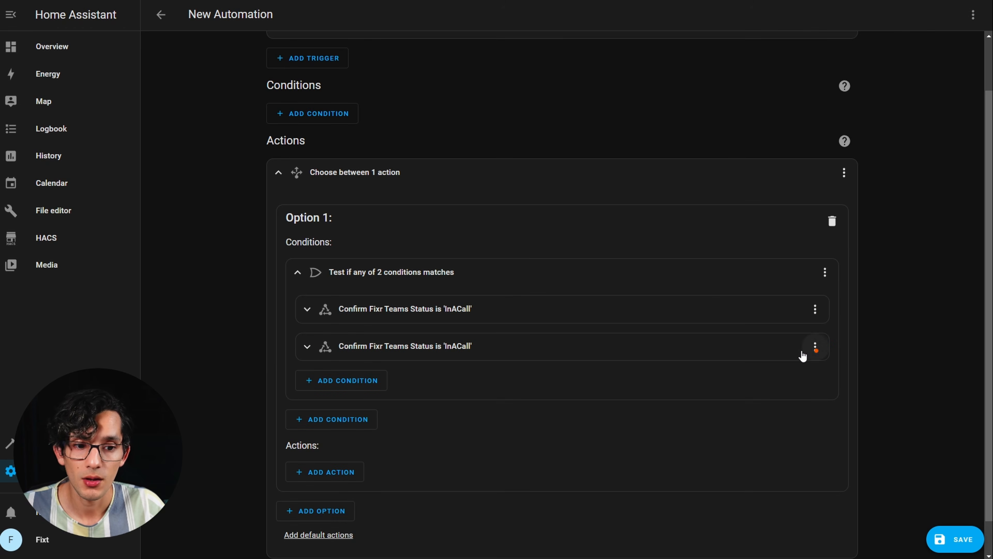
left_click(813, 351)
left_click(852, 153)
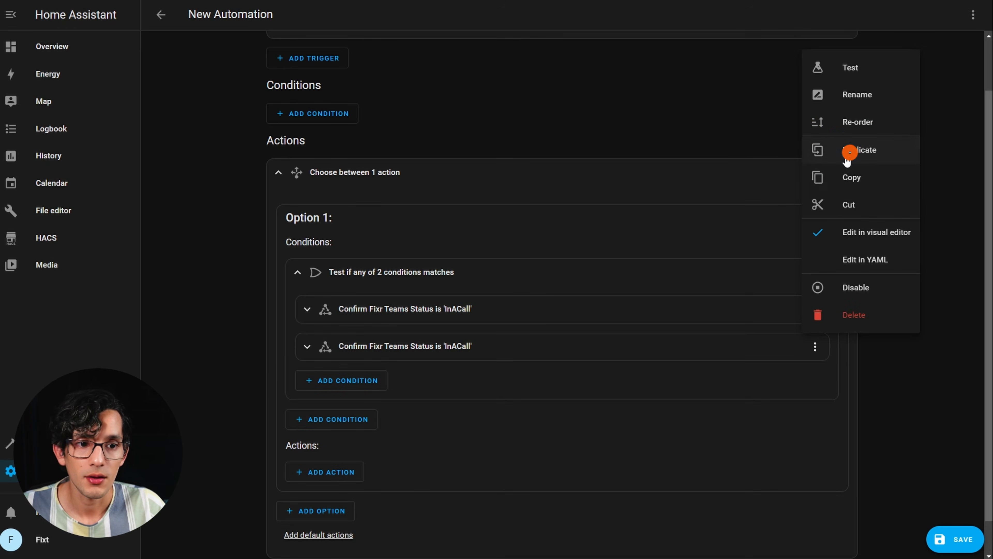
left_click(450, 346)
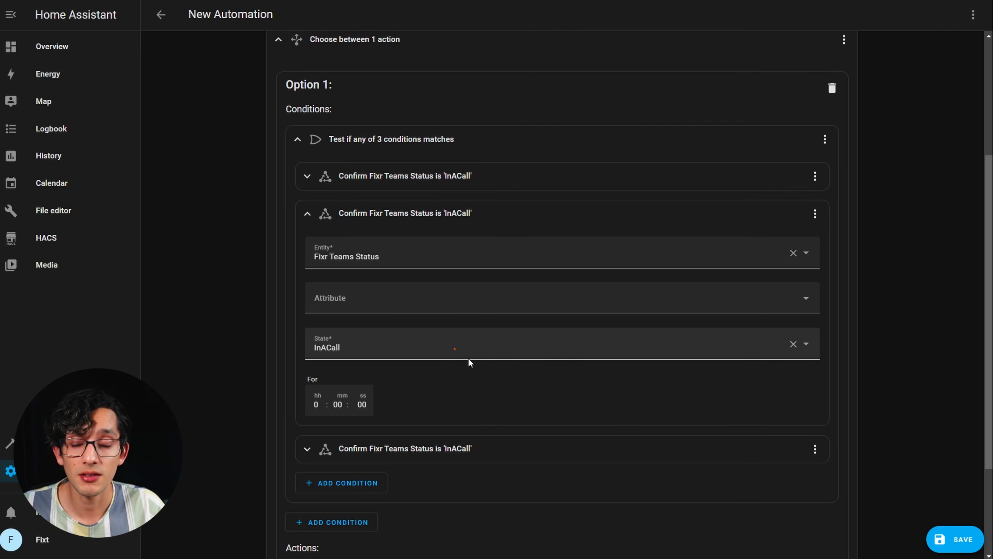
left_click_drag(455, 347, 289, 345)
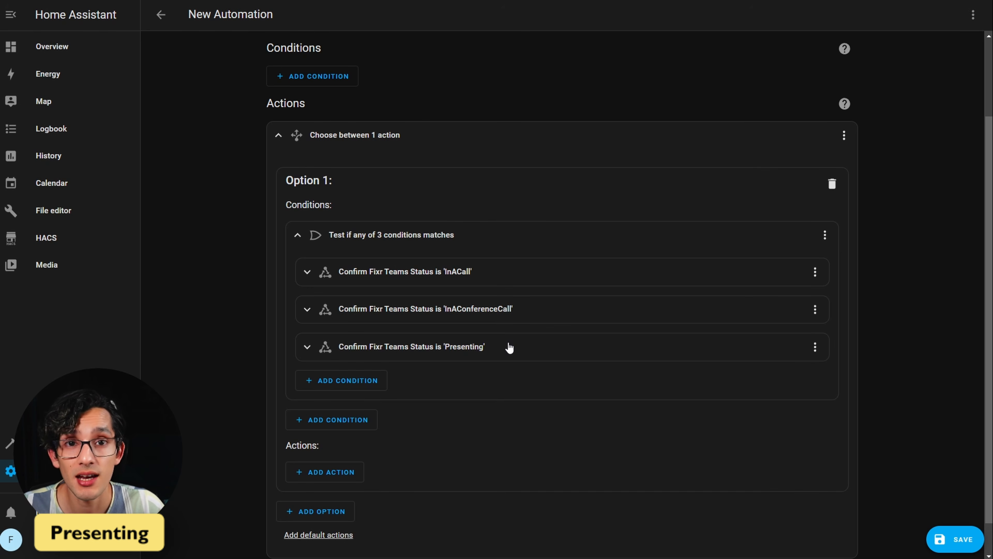
scroll(552, 341, "down", 1)
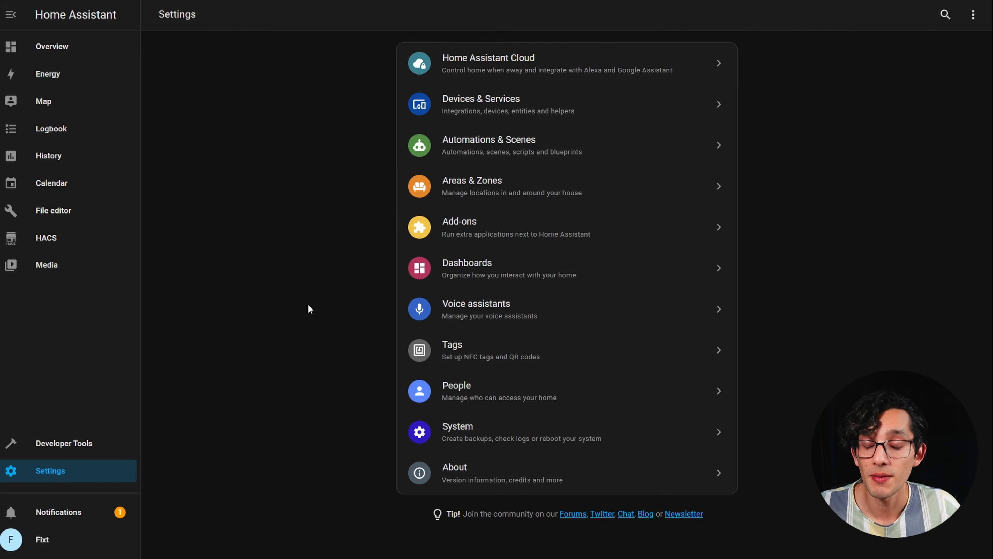
Create a Toggle helper named inAMeeting in the Devices & Services settings
left_click(482, 117)
left_click(682, 18)
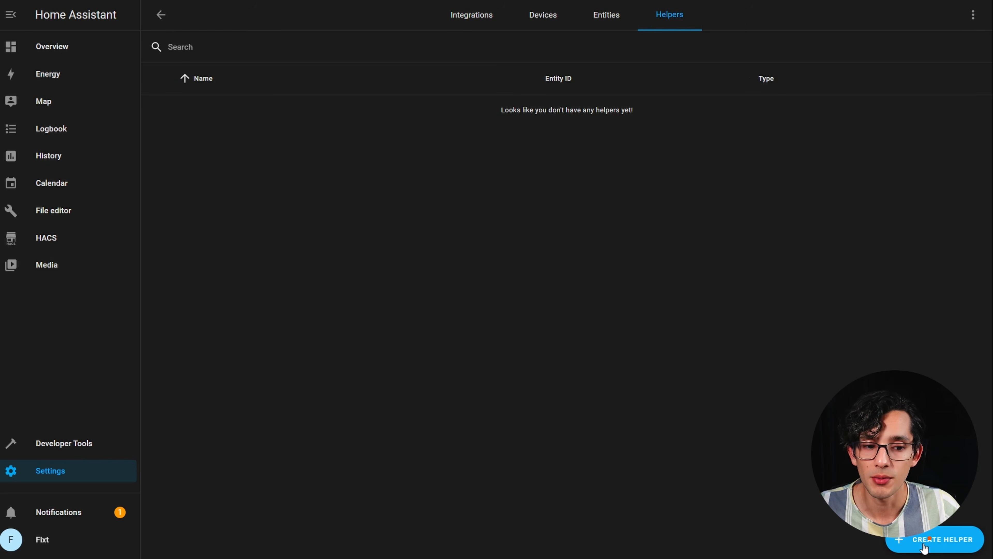
left_click(924, 547)
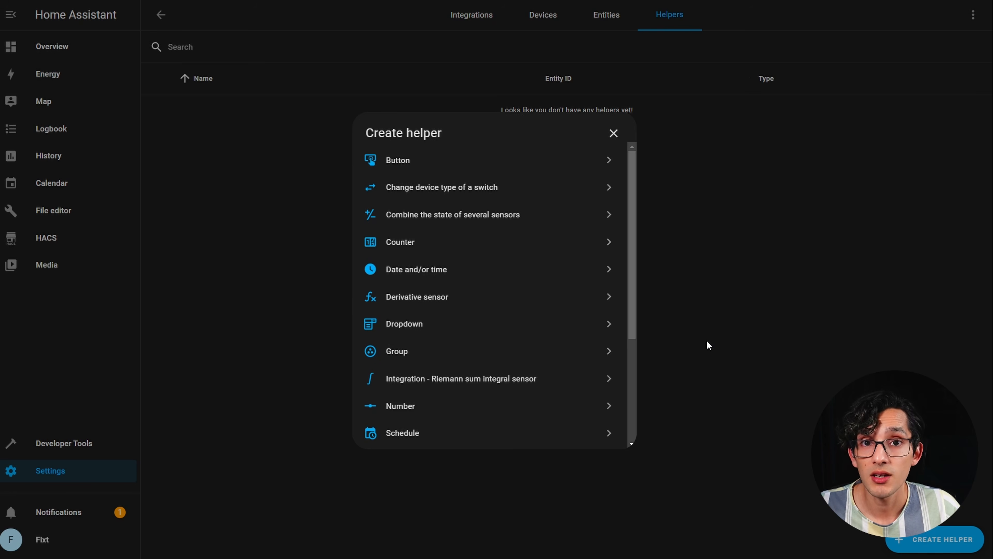
scroll(538, 329, "down", 3)
scroll(538, 329, "down", 1)
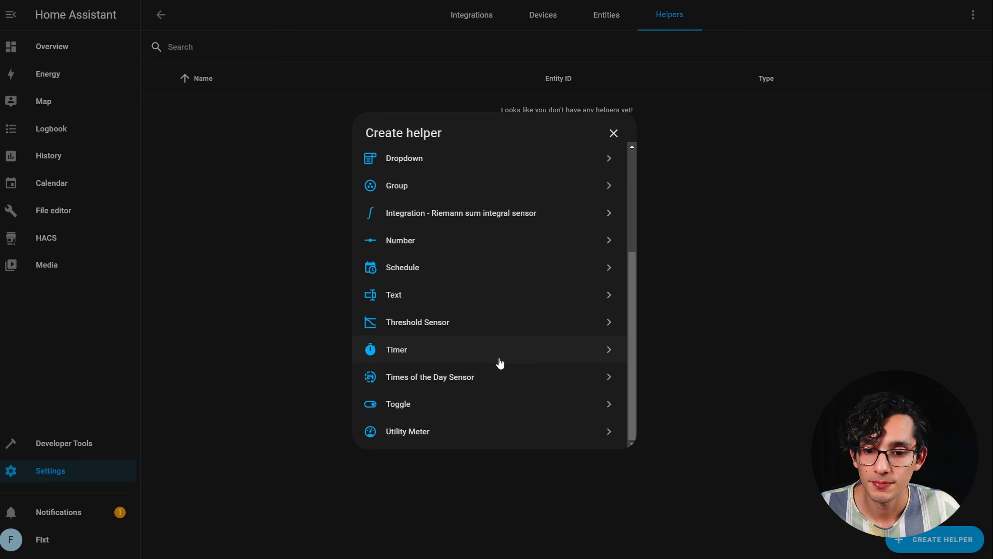
left_click(466, 405)
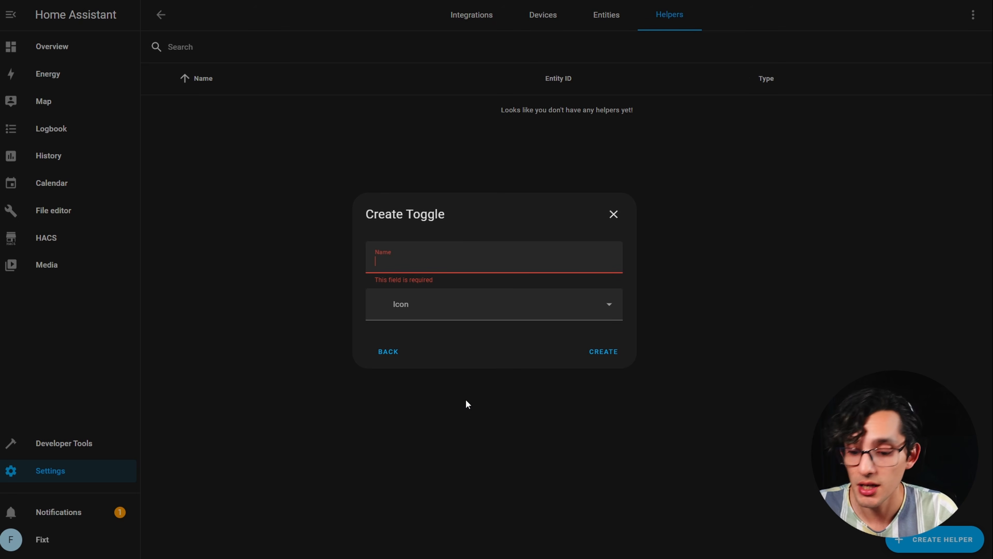
type("inAMeeting")
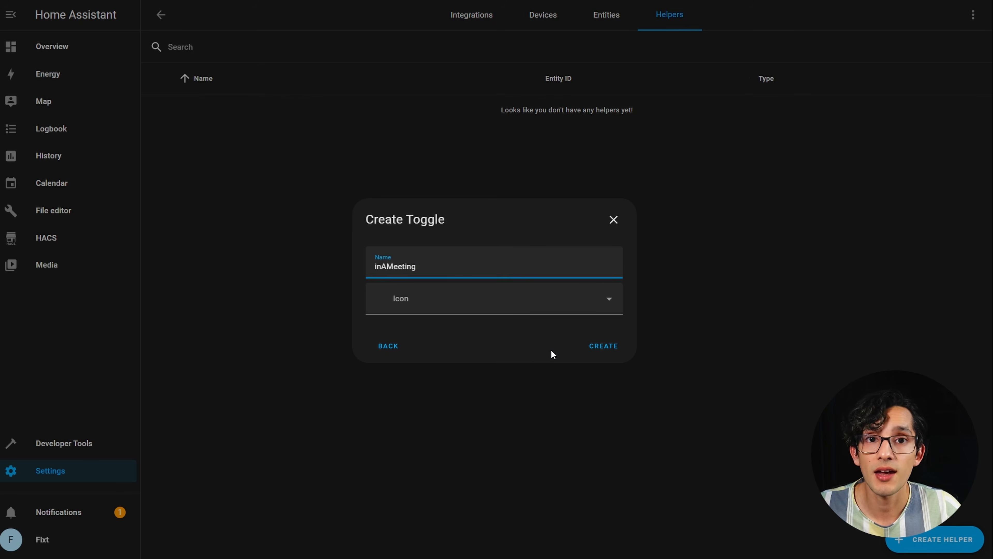
left_click(605, 351)
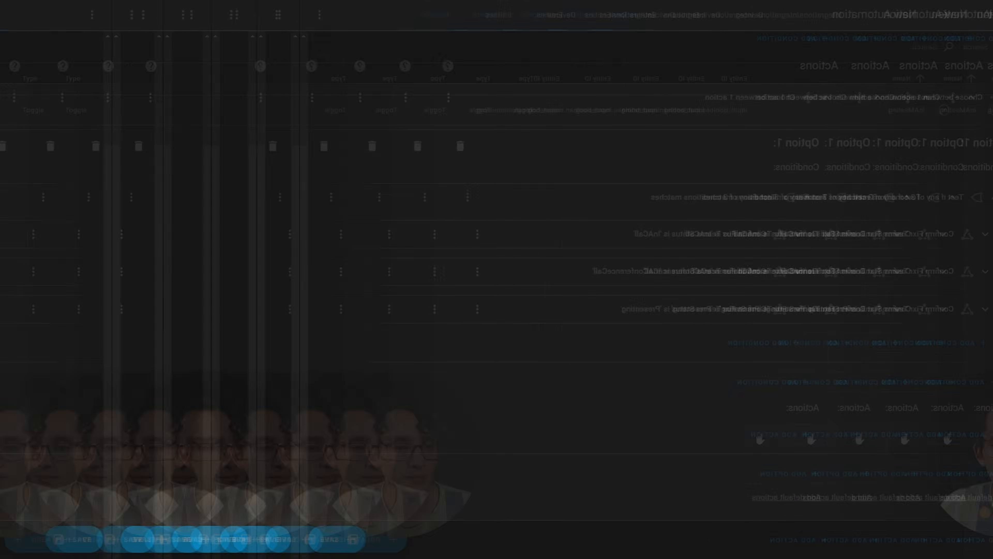
Add a service call to Option 1 of the automation that runs Input boolean: Turn on for the inAMeeting entity
left_click(344, 434)
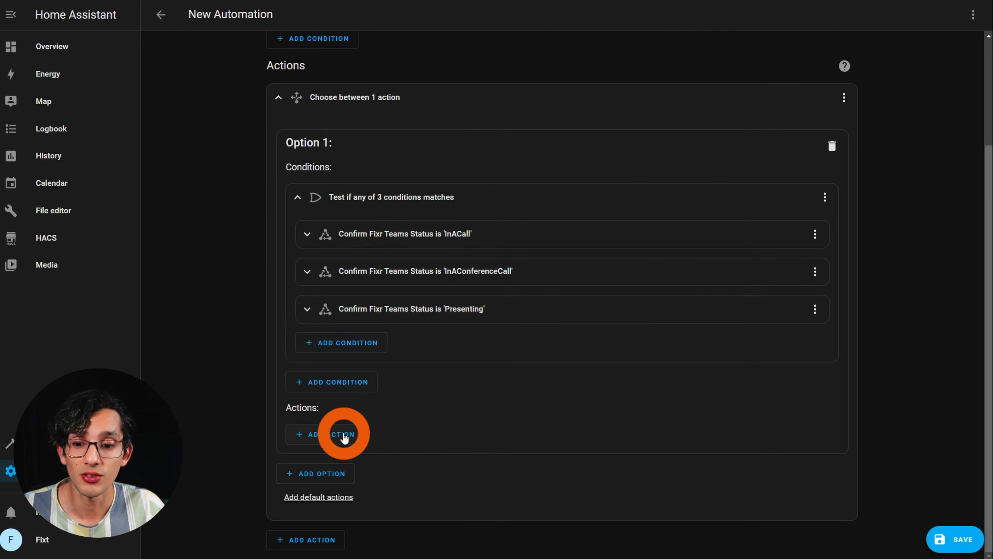
left_click(355, 35)
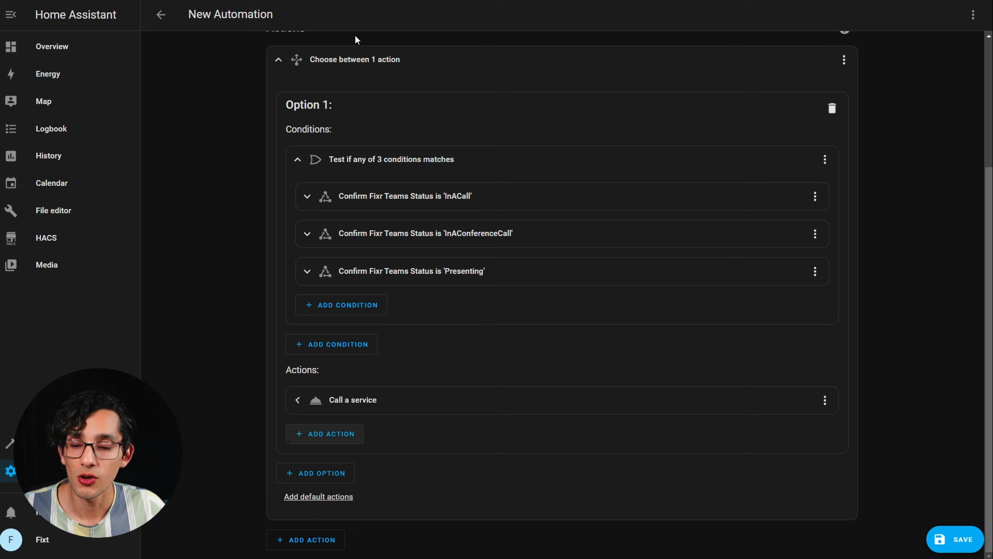
left_click(482, 443)
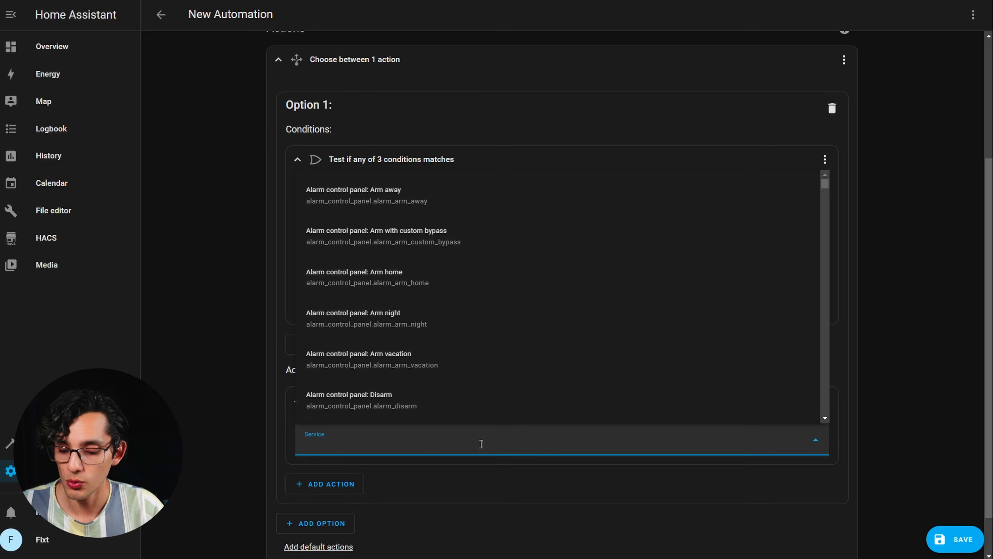
type("input")
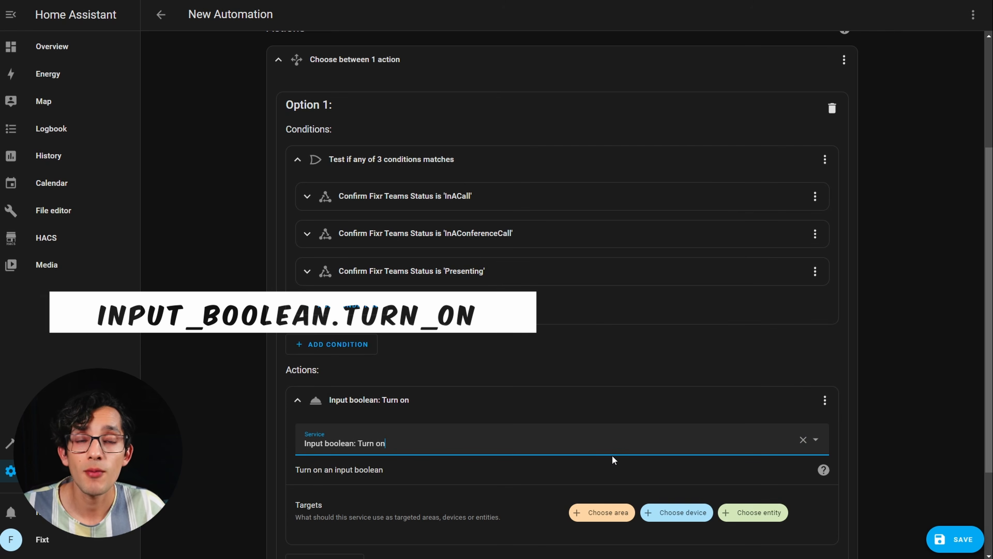
left_click(748, 514)
left_click(654, 480)
scroll(510, 472, "down", 3)
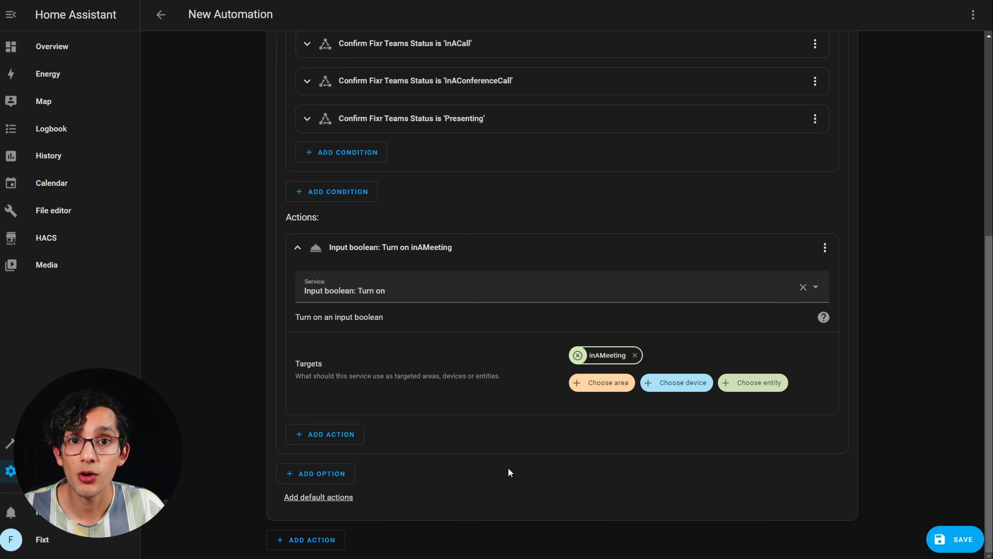
Add a default action to the Choose block that calls Input boolean: Turn off for the inAMeeting entity
left_click(330, 497)
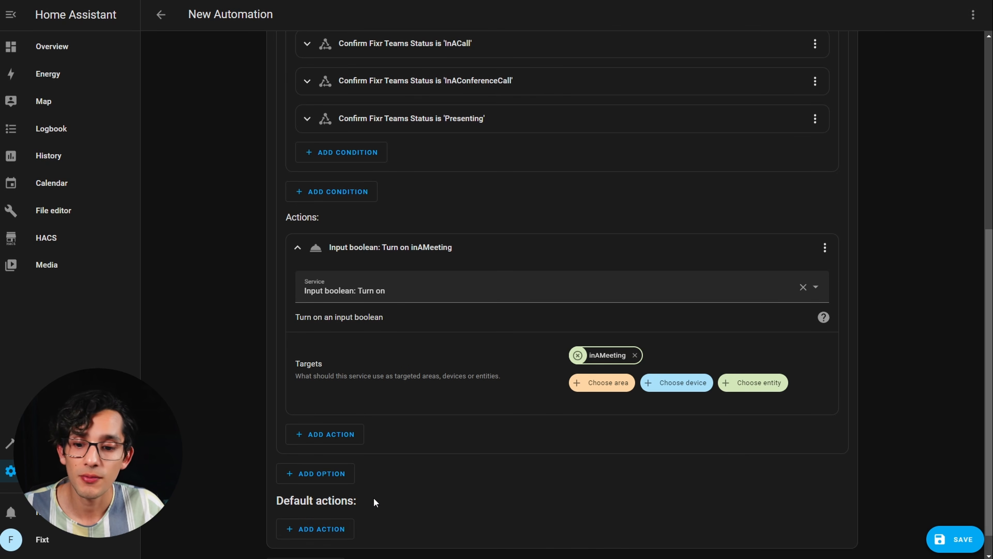
scroll(373, 496, "down", 1)
left_click(322, 500)
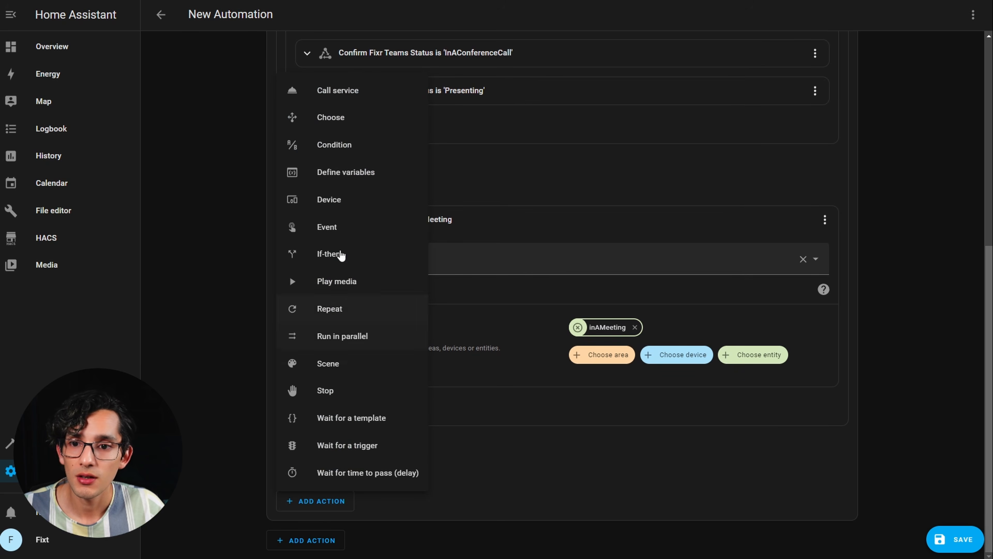
left_click(335, 99)
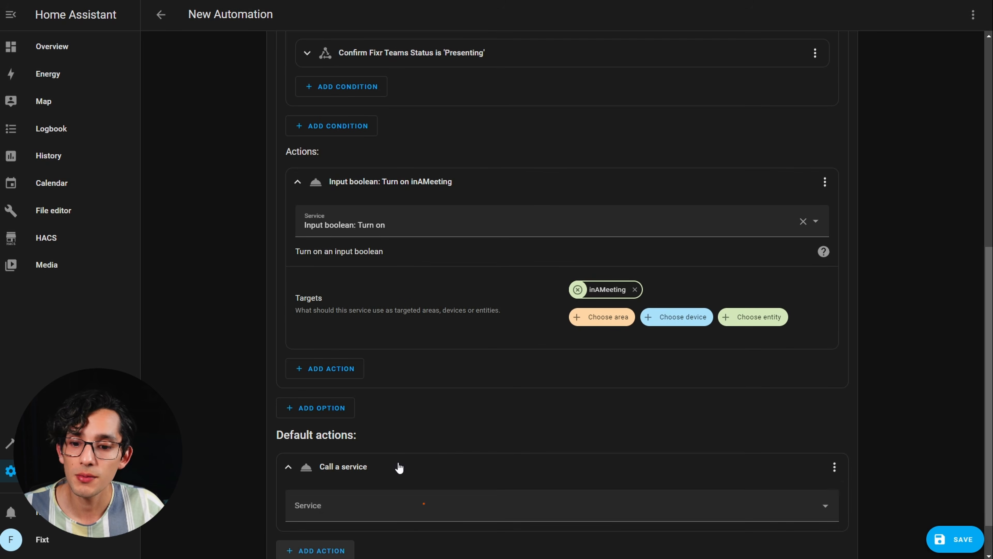
left_click(421, 502)
type("input_bool")
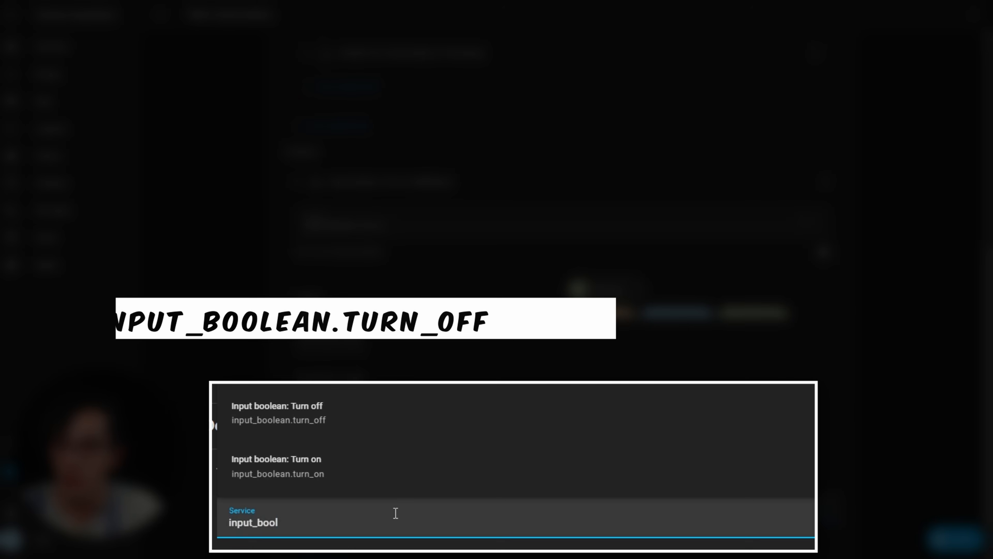
left_click(371, 421)
left_click(758, 448)
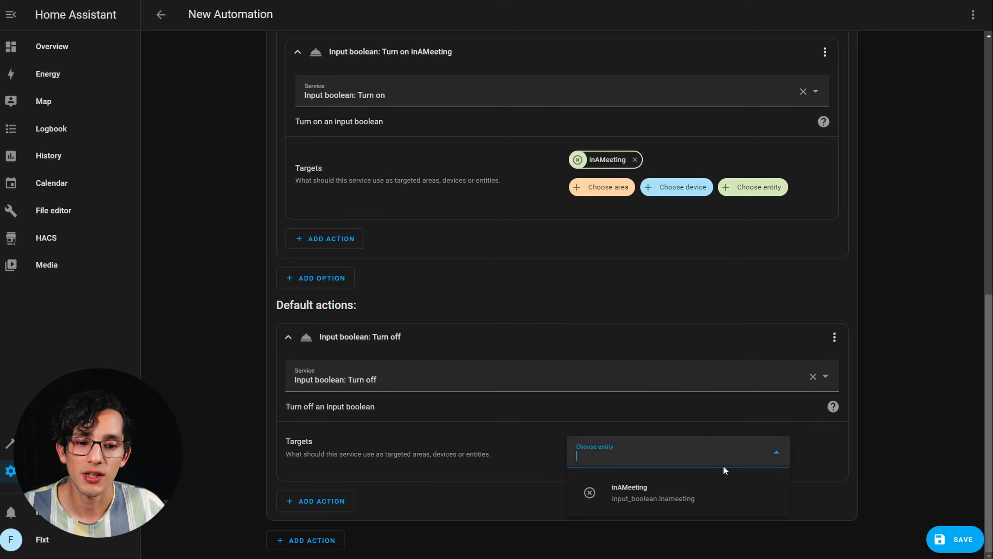
left_click(688, 487)
Review the finished automation and save it under the name Teams Meeting Status
scroll(909, 361, "up", 12)
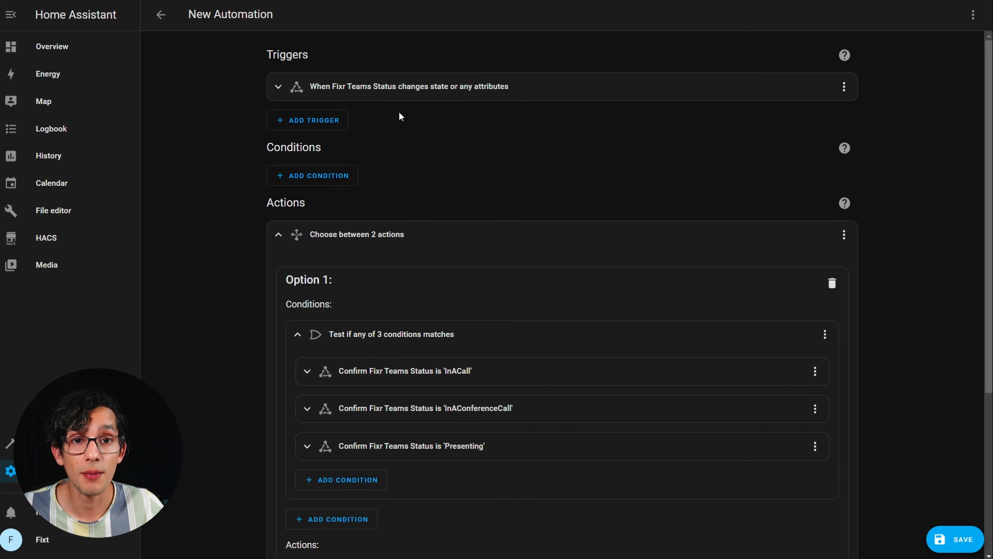
scroll(399, 116, "down", 5)
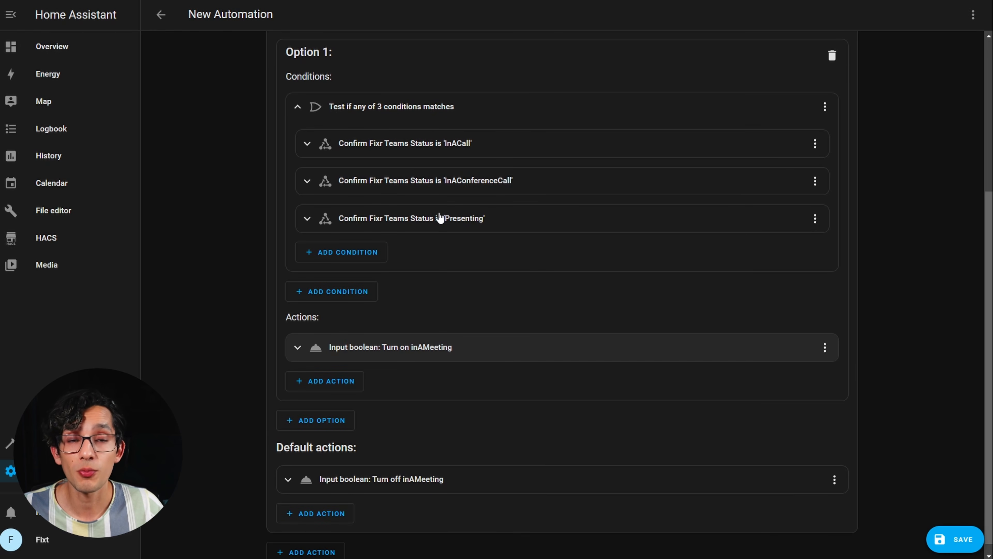
scroll(440, 218, "down", 1)
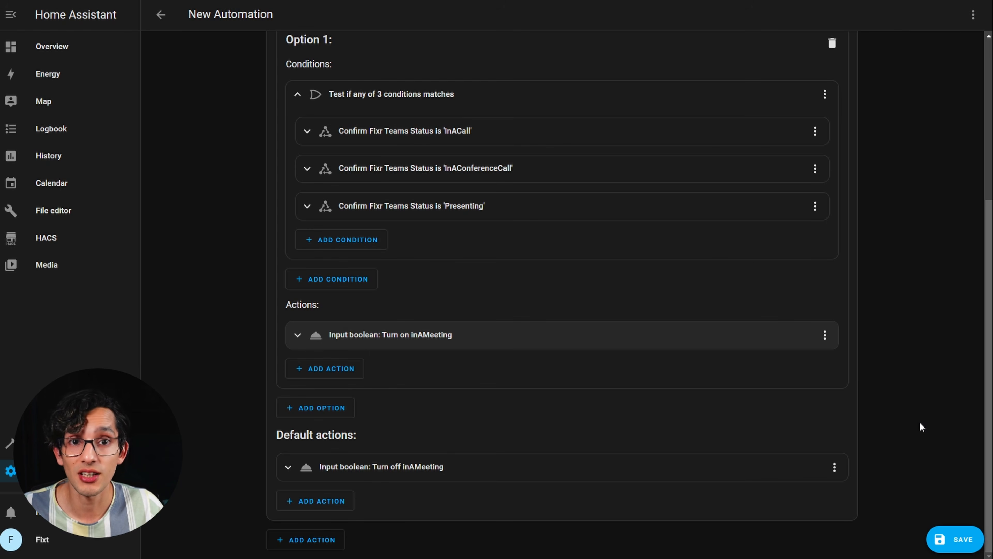
left_click(955, 540)
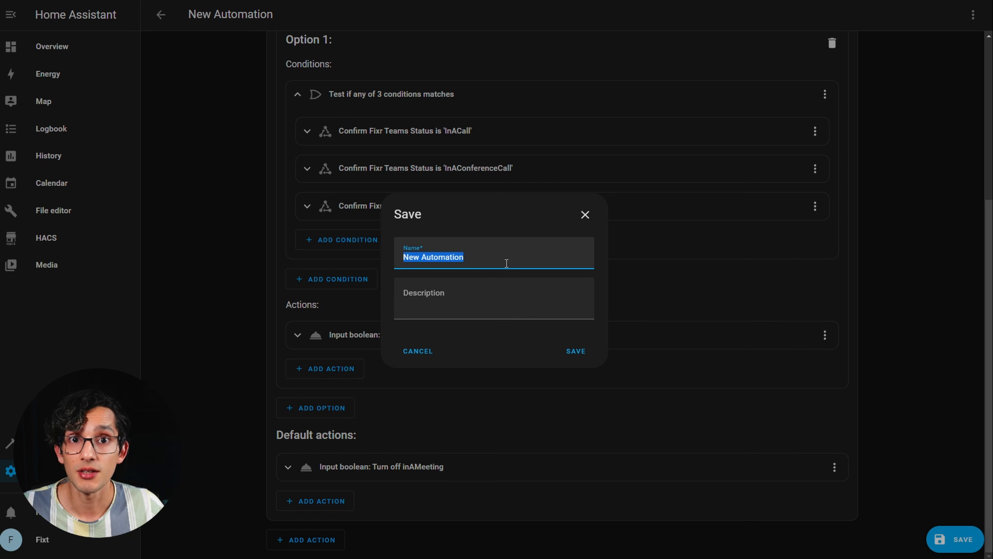
type("Teams Status")
left_click(428, 258)
type("Meeting Status")
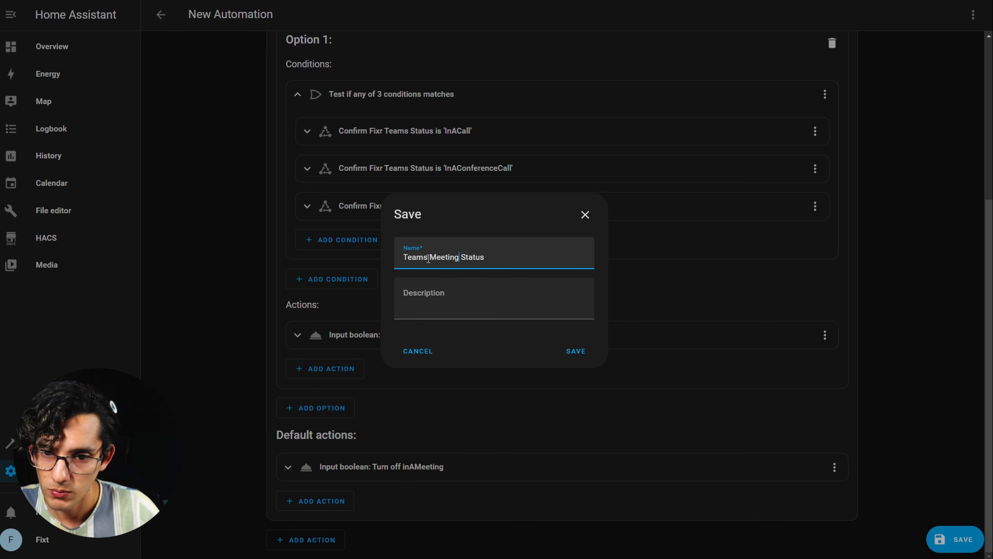
left_click(577, 351)
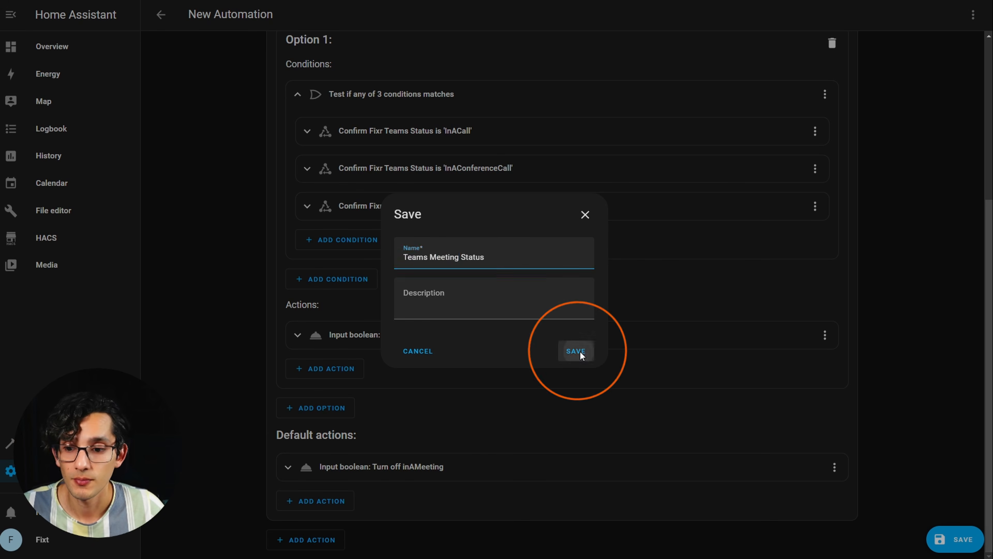